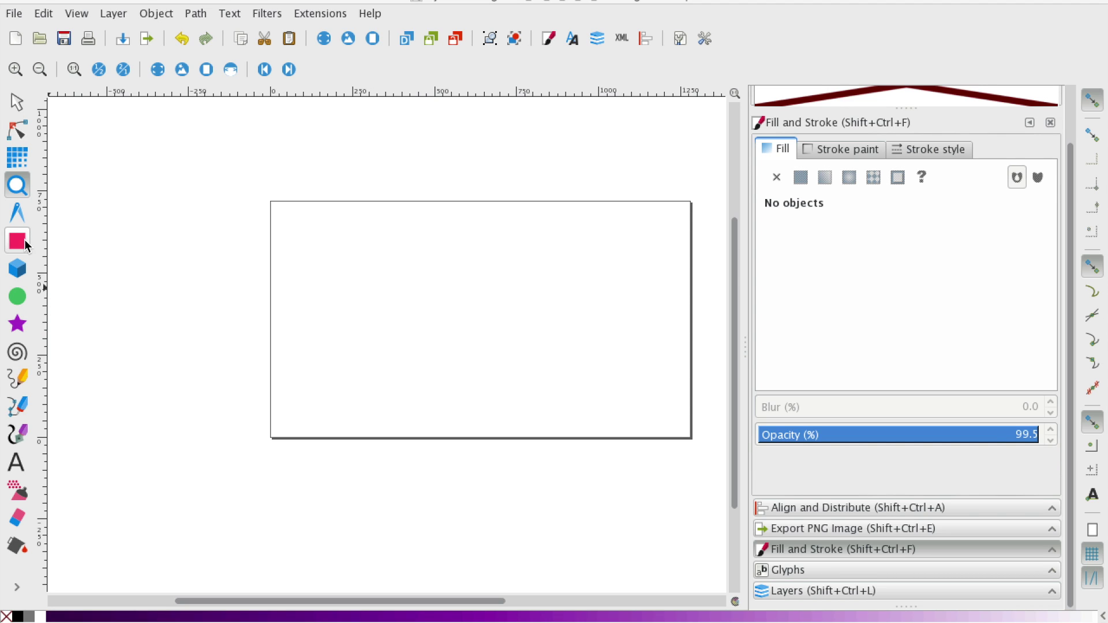
# Step: Draw a roughly 270 × 249 px rectangle with fill da312c7b near the page's upper middle
pyautogui.click(308, 190)
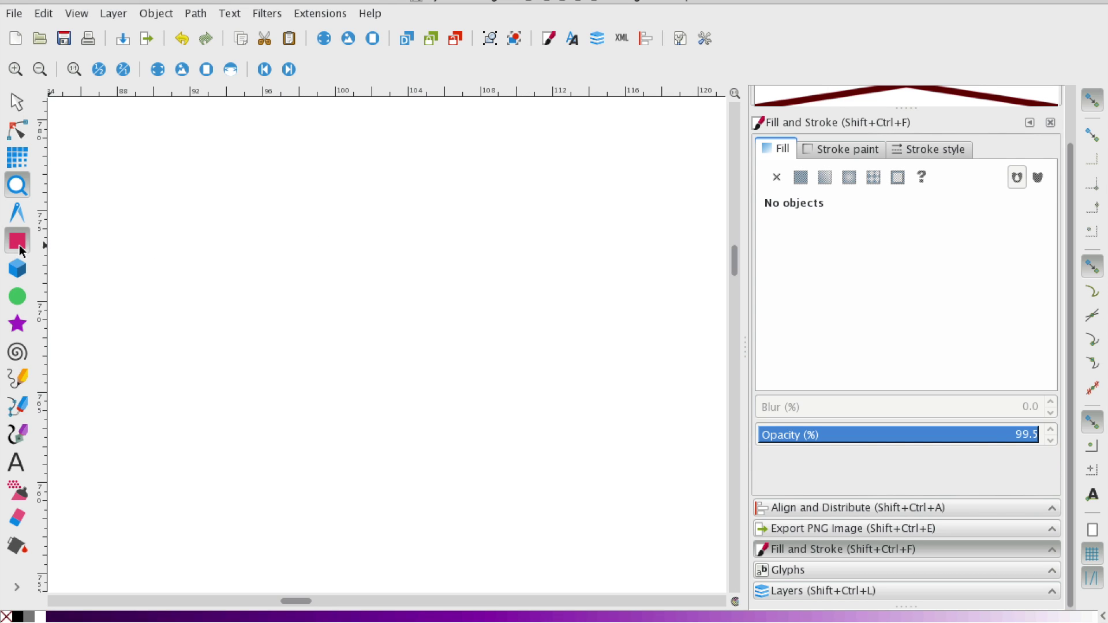
pyautogui.click(18, 241)
pyautogui.click(17, 185)
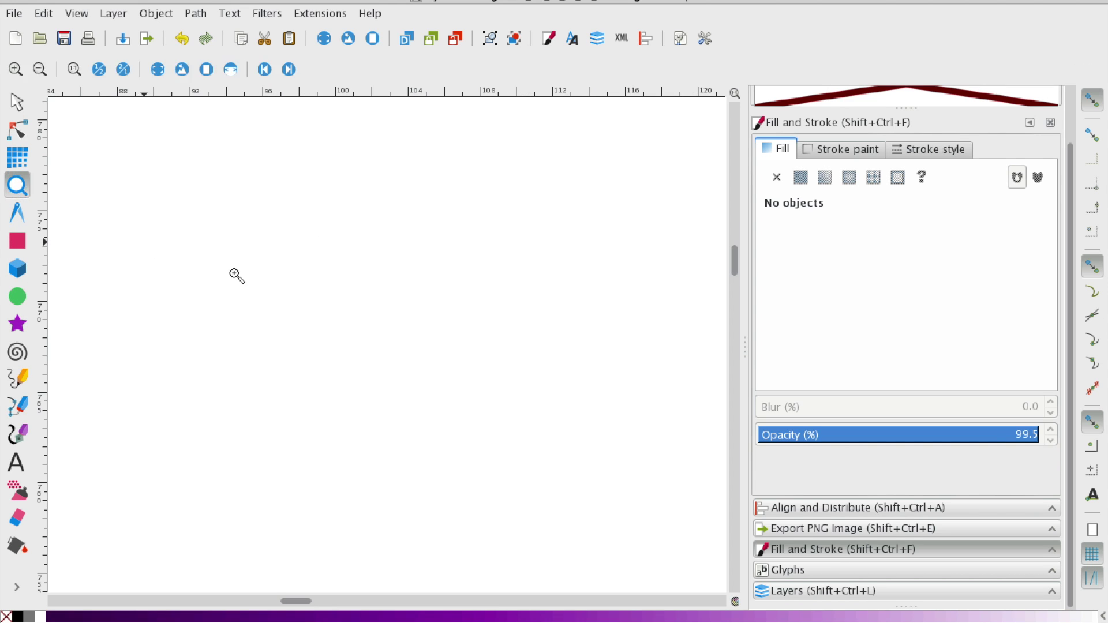
pyautogui.keyDown('shift'); pyautogui.click(339, 319); pyautogui.keyUp('shift')
pyautogui.keyDown('shift'); pyautogui.click(339, 318); pyautogui.keyUp('shift')
pyautogui.keyDown('shift'); pyautogui.click(341, 319); pyautogui.keyUp('shift')
pyautogui.scroll(-8, 548, 416)
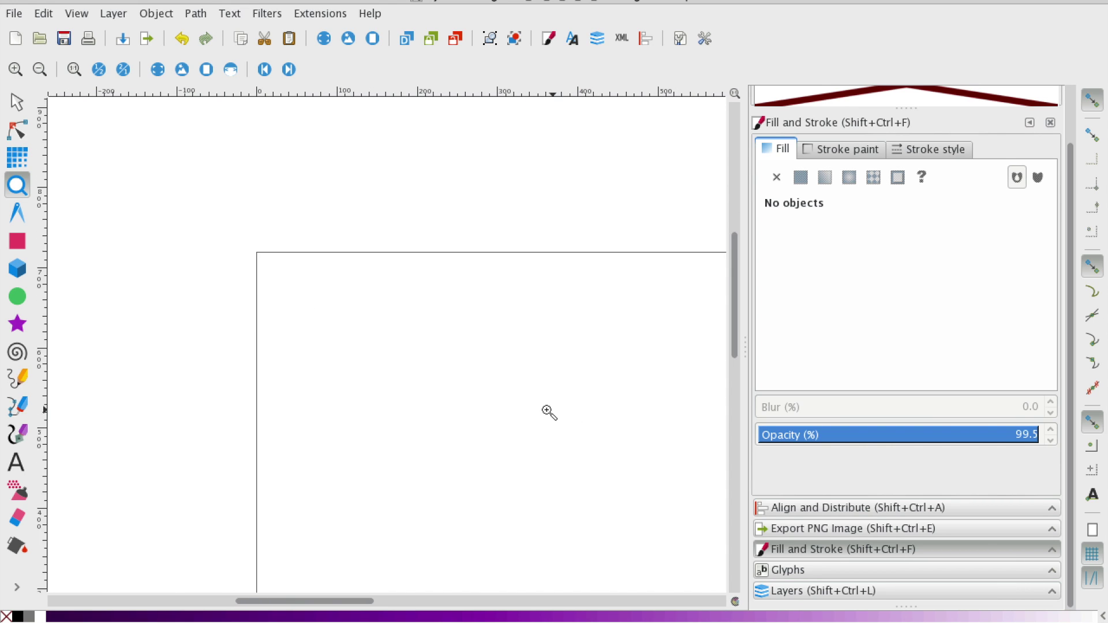
pyautogui.click(25, 243)
pyautogui.moveTo(368, 187); pyautogui.dragTo(585, 387)
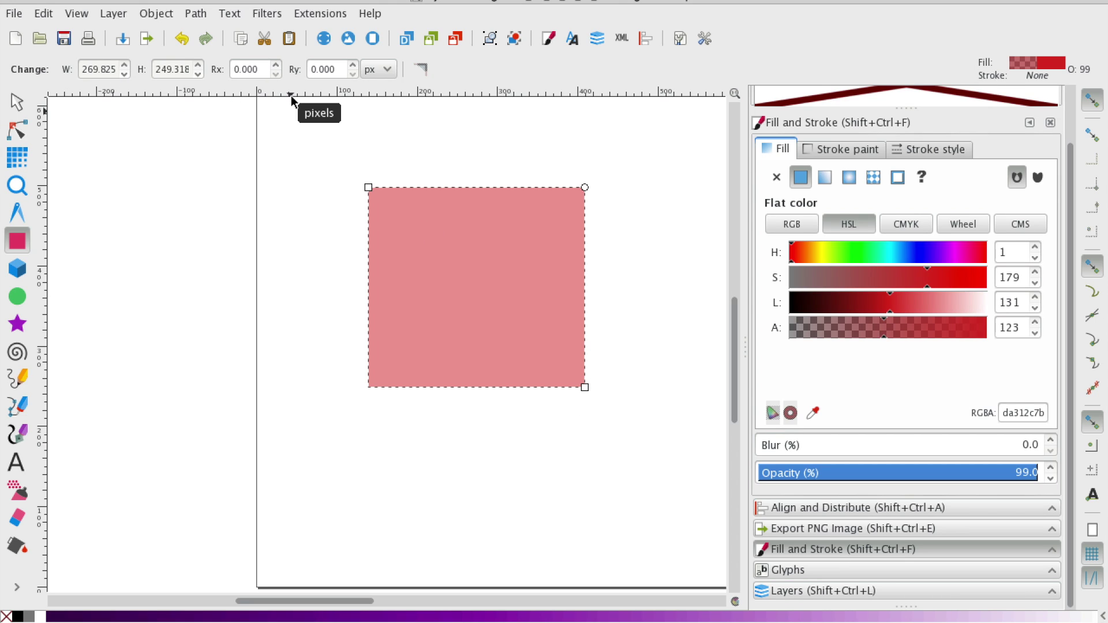
# Step: Live-preview a Drop Shadow on the rectangle: blur 76.1, offsets −5.9 and 17.8, Outer type
pyautogui.click(268, 14)
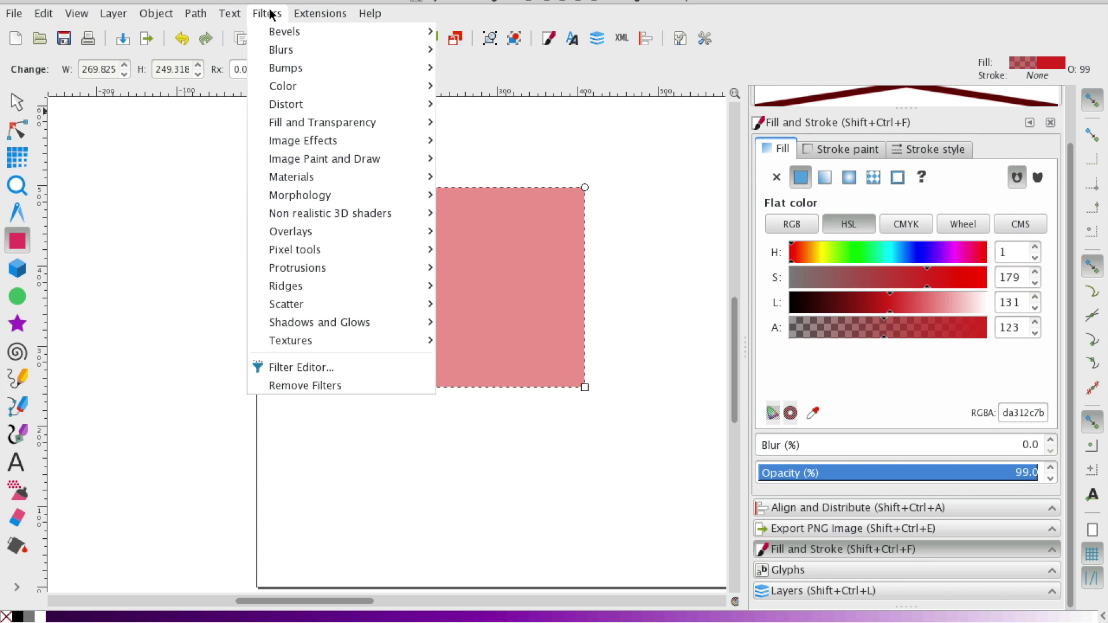
pyautogui.moveTo(358, 323)
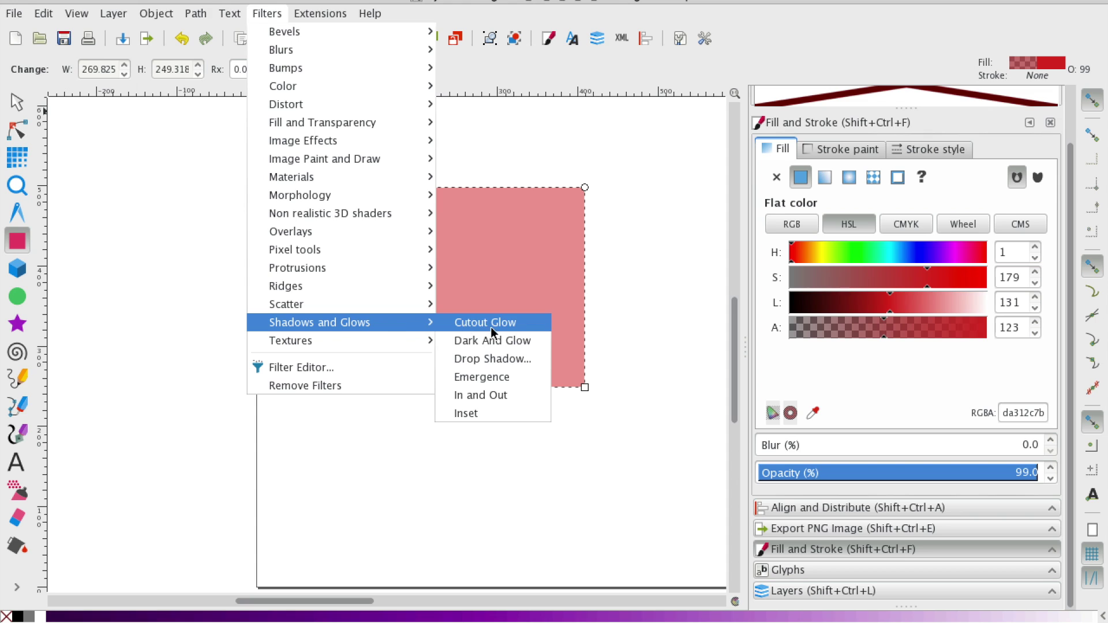
pyautogui.click(496, 360)
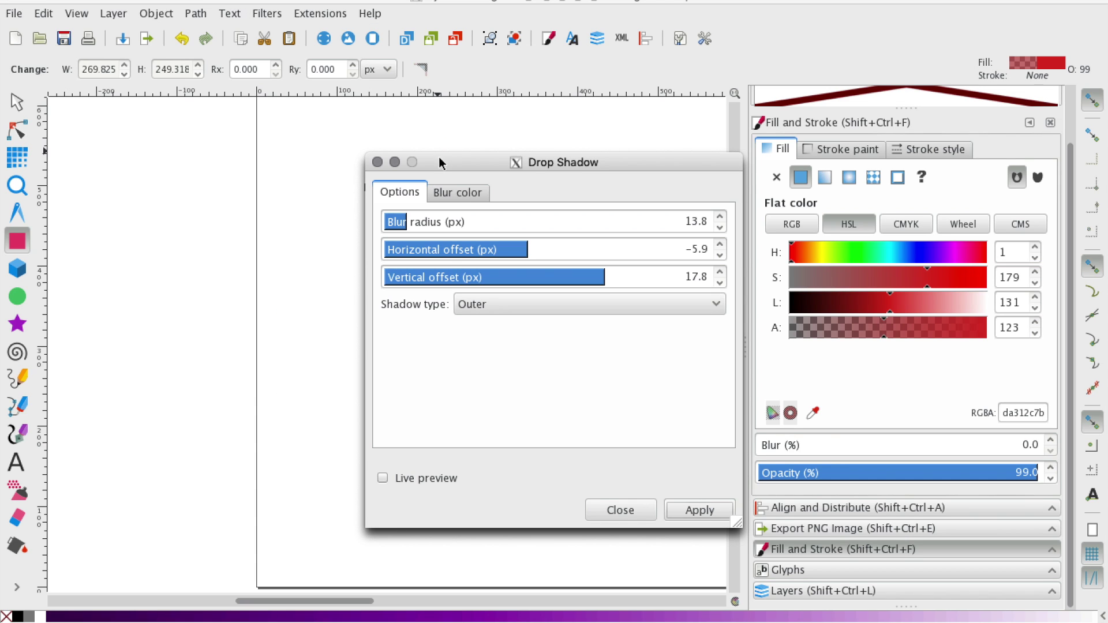
pyautogui.moveTo(445, 155); pyautogui.dragTo(697, 88)
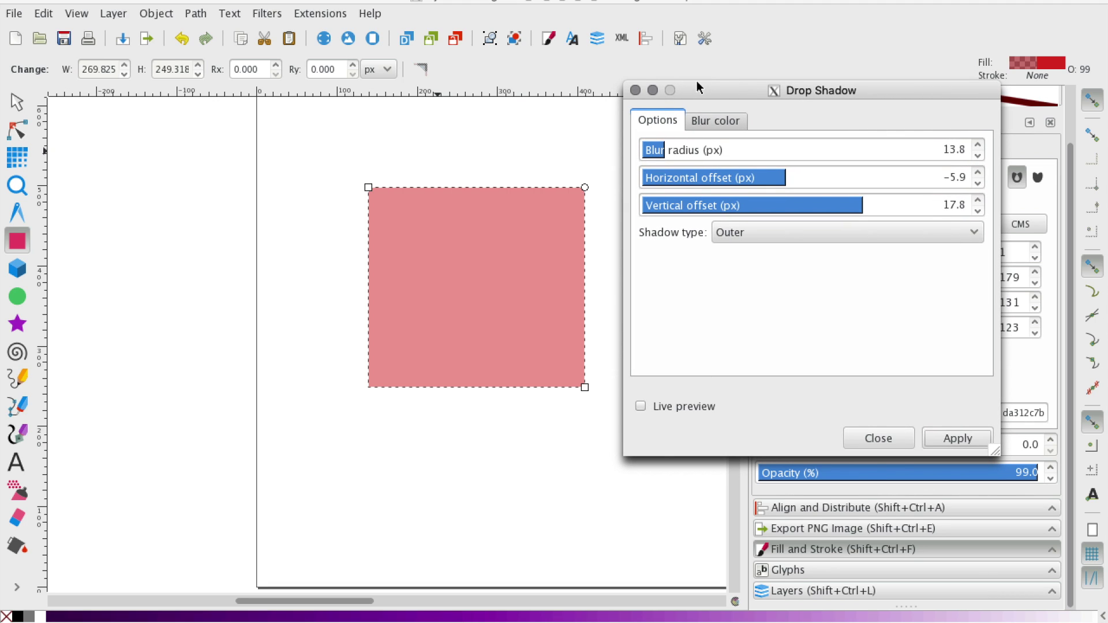
pyautogui.click(643, 409)
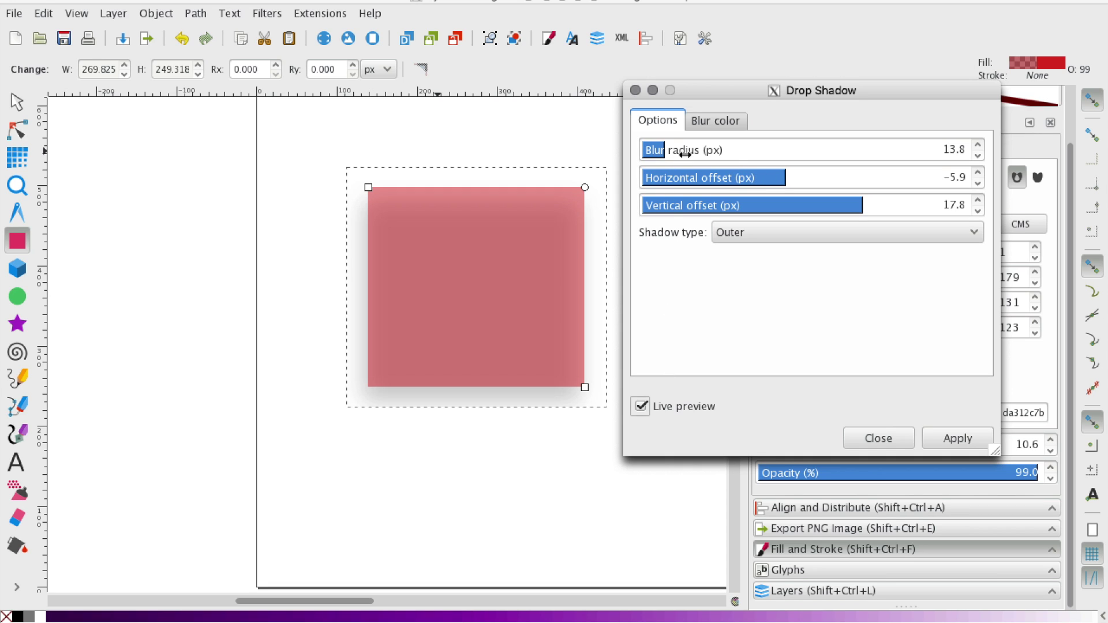
pyautogui.moveTo(684, 154); pyautogui.dragTo(766, 152)
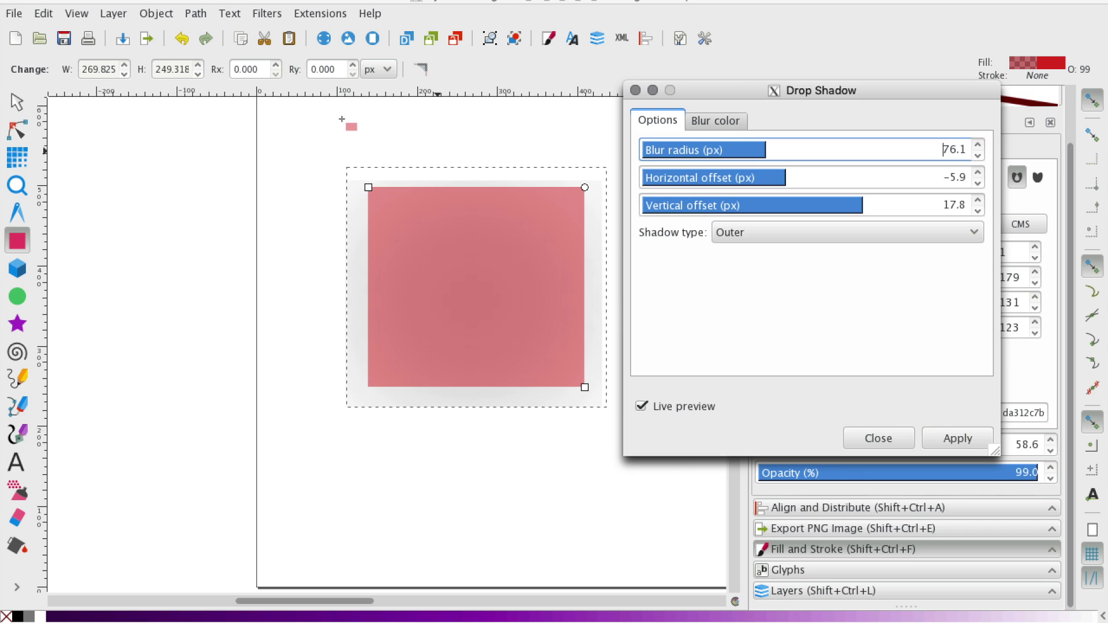
# Step: Try several blur radii for the rectangle's shadow, settle on 80.9 px, and apply
pyautogui.moveTo(735, 150); pyautogui.dragTo(649, 151)
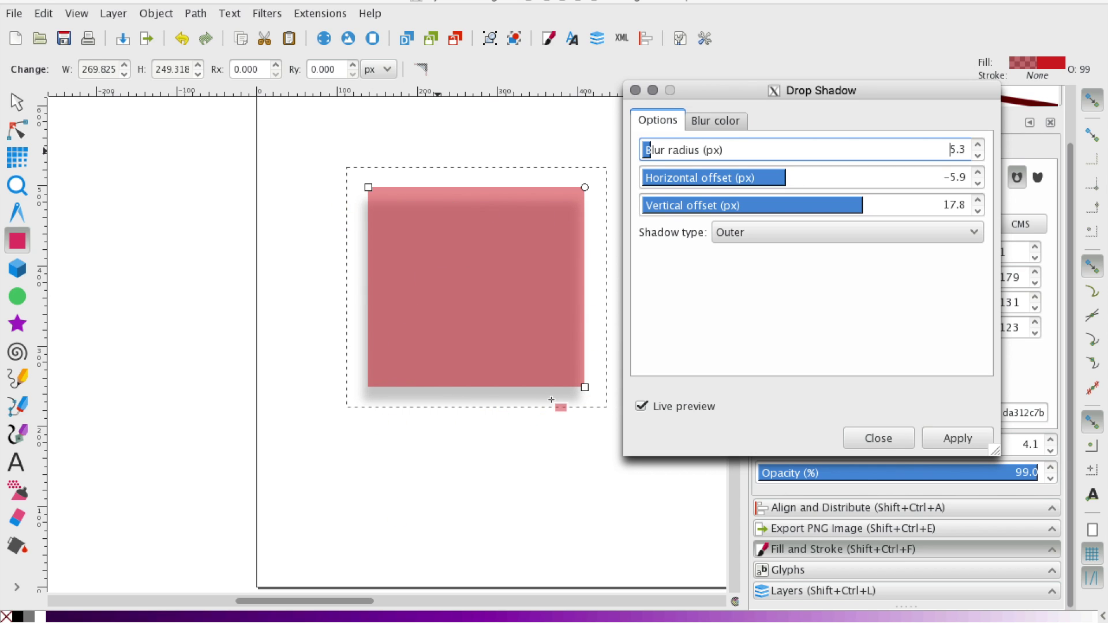
pyautogui.click(783, 153)
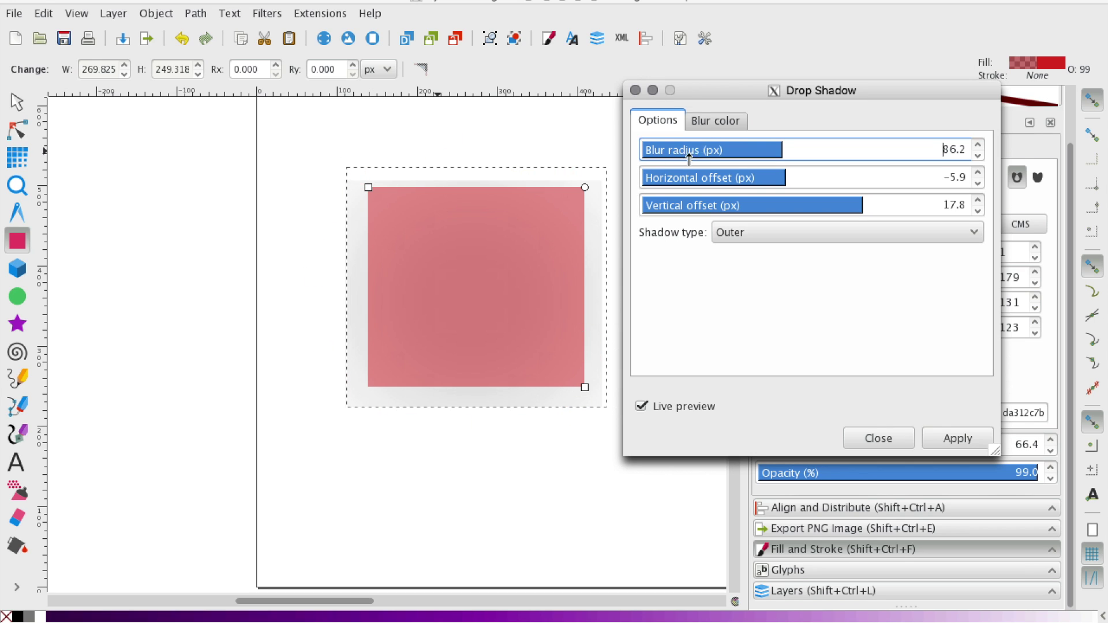
pyautogui.moveTo(689, 155); pyautogui.dragTo(667, 154)
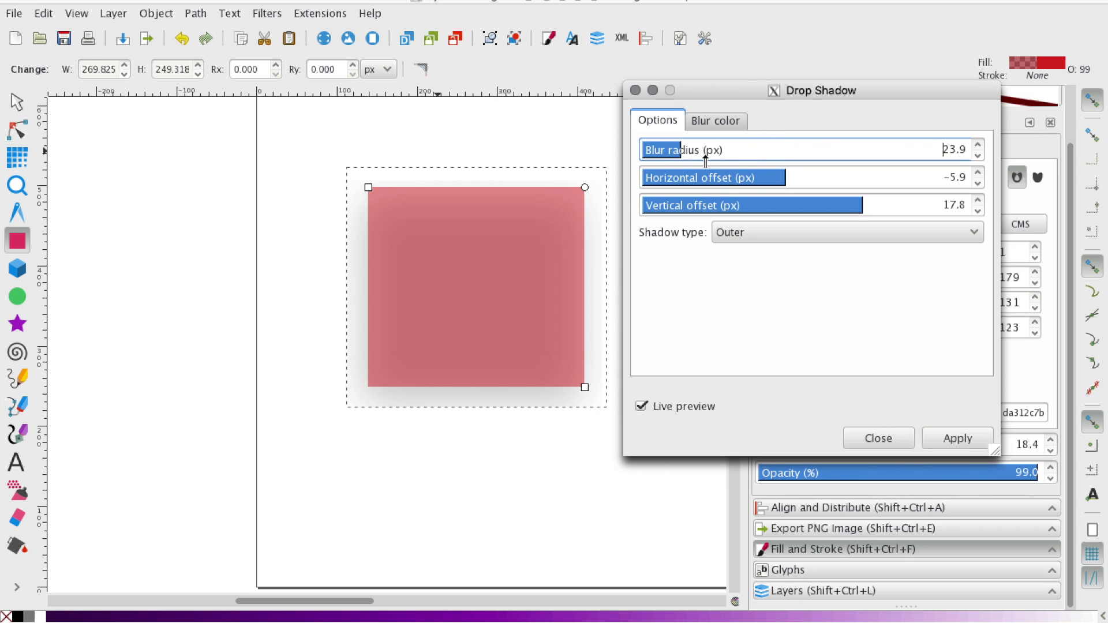
pyautogui.moveTo(771, 87); pyautogui.dragTo(839, 70)
pyautogui.click(843, 134)
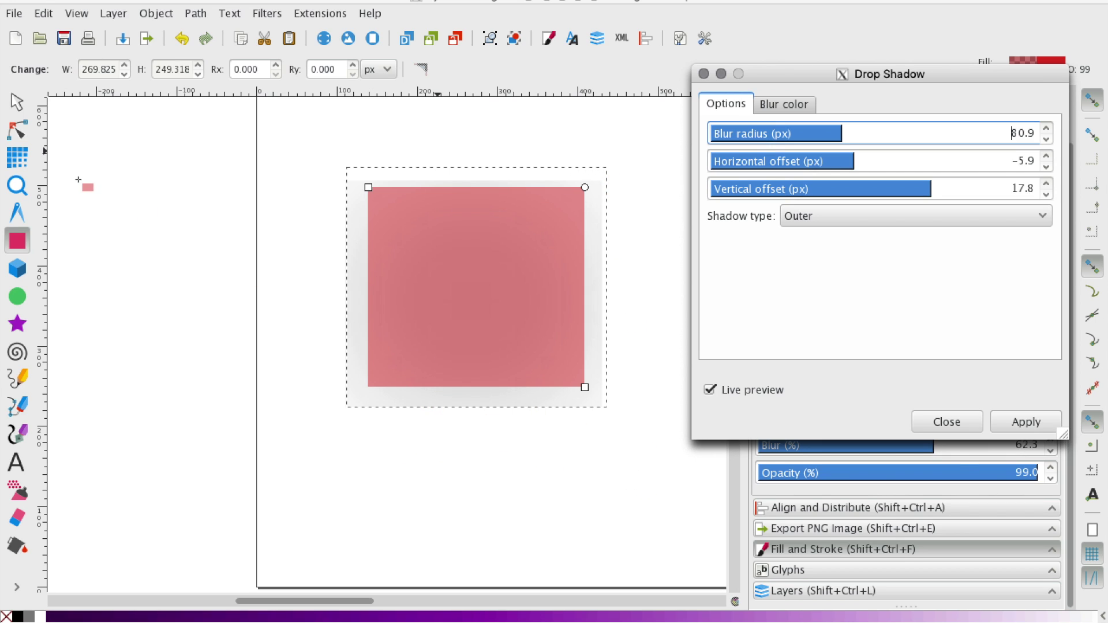
pyautogui.click(1021, 422)
# Step: Undo, then reapply the Drop Shadow with live preview at 80.9 px blur and deselect
pyautogui.click(944, 423)
pyautogui.hotkey('ctrl', 'z')
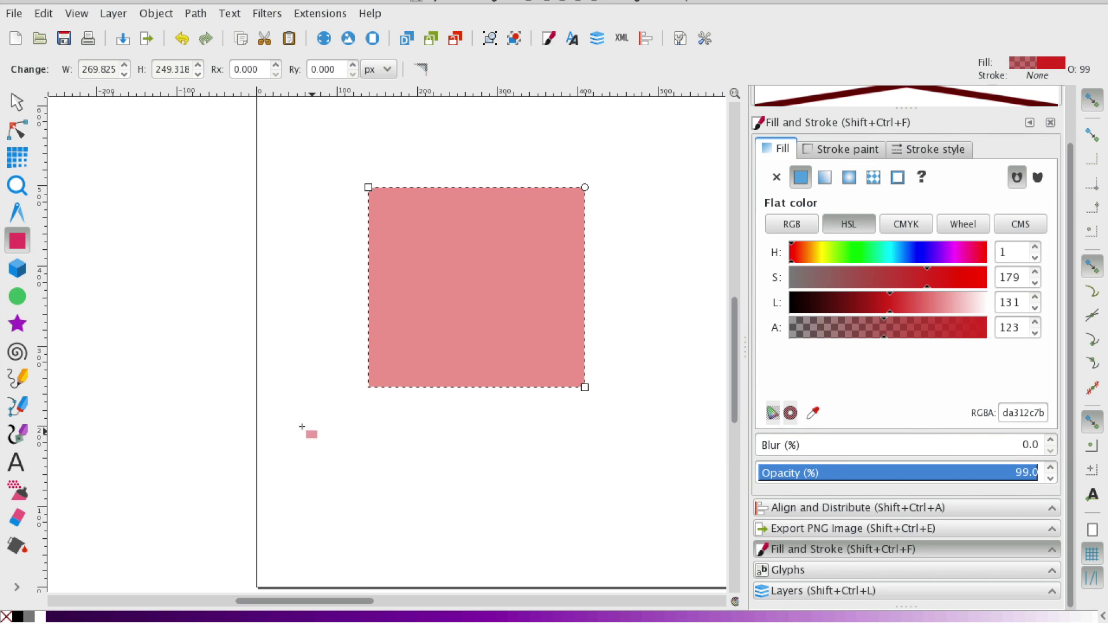
pyautogui.click(266, 13)
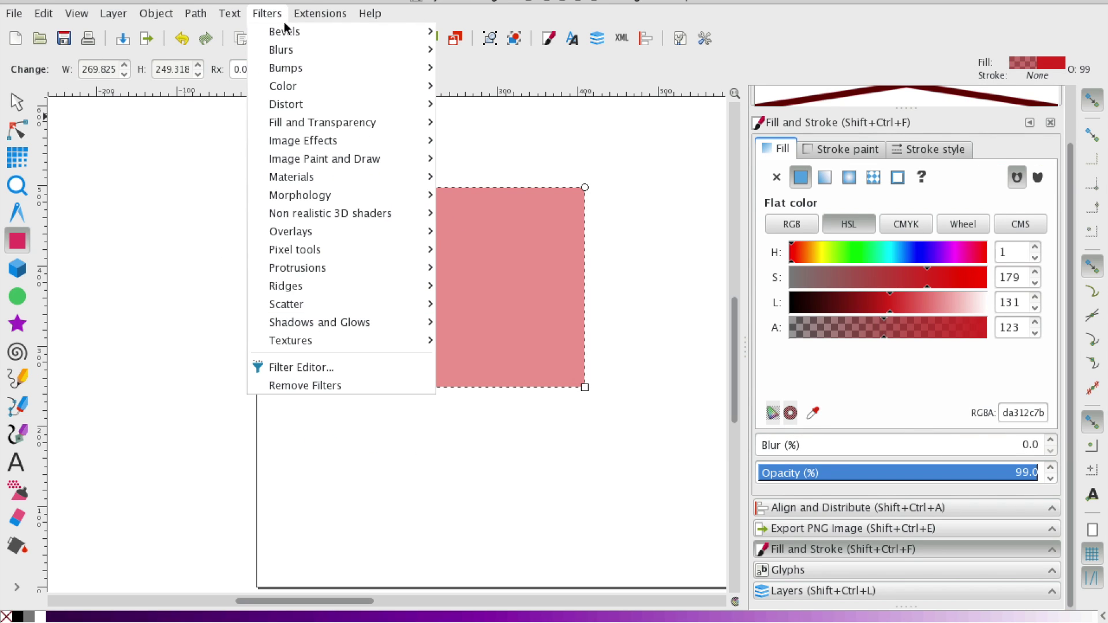
pyautogui.moveTo(358, 322)
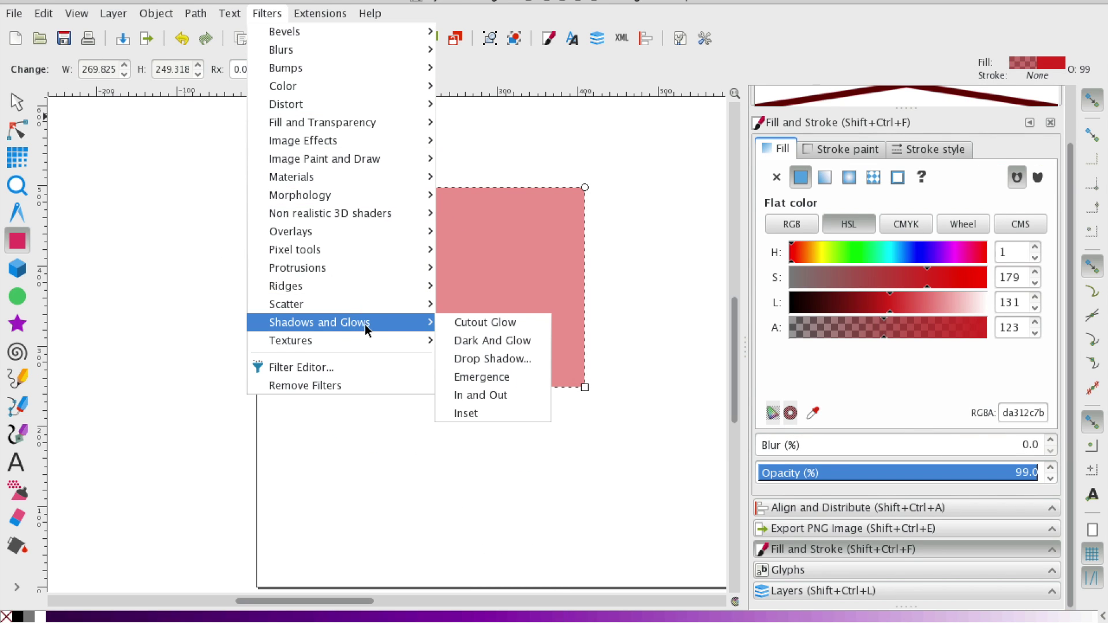
pyautogui.click(487, 360)
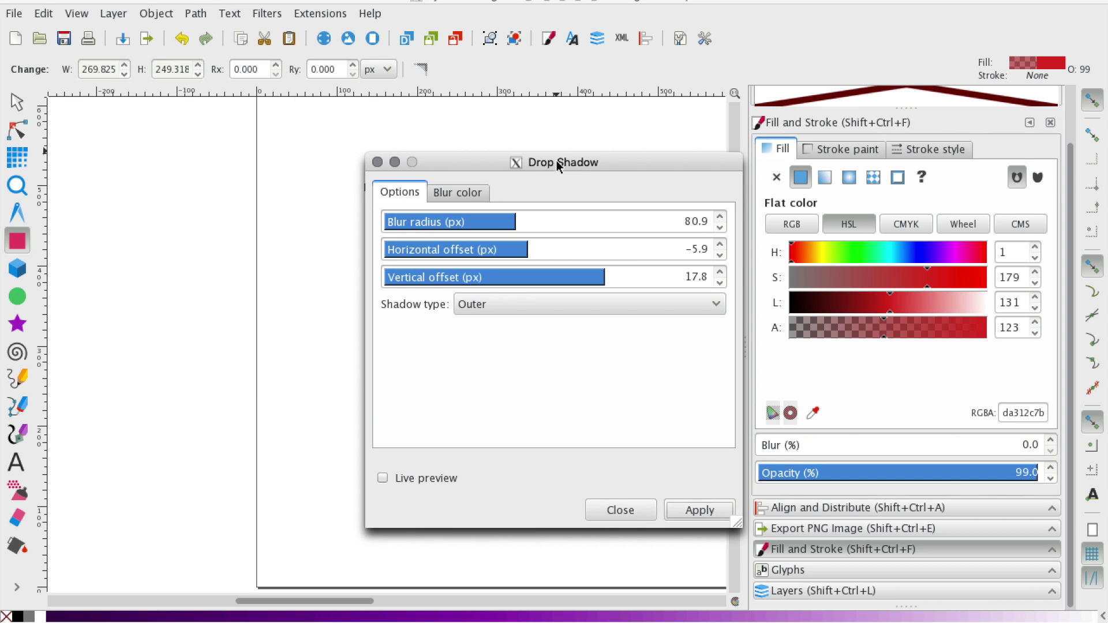
pyautogui.moveTo(556, 161); pyautogui.dragTo(902, 118)
pyautogui.click(727, 428)
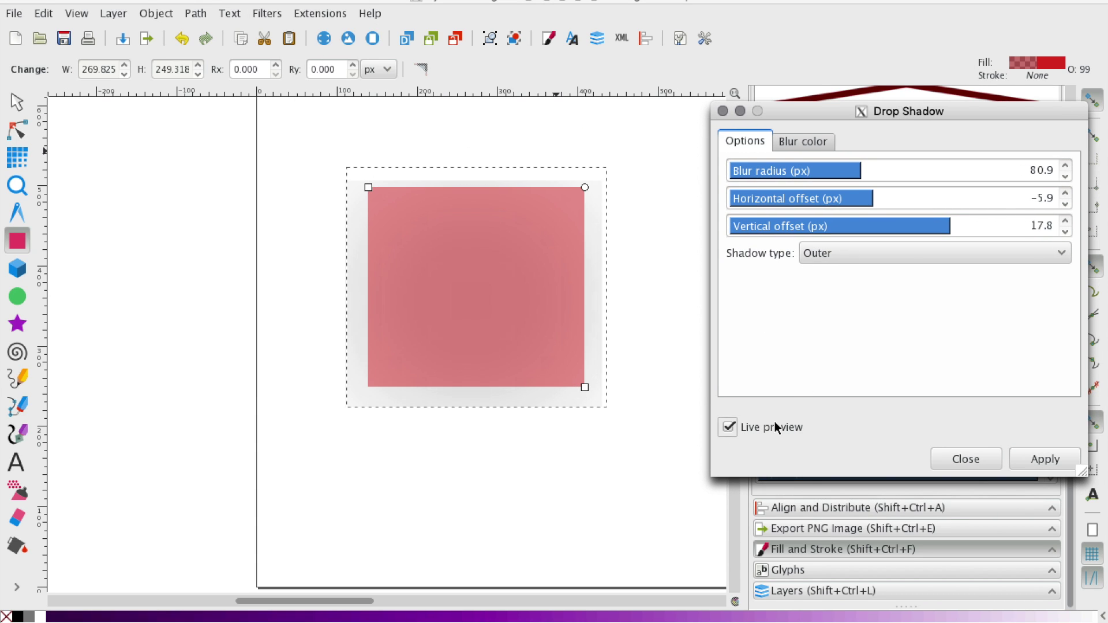
pyautogui.click(1049, 460)
pyautogui.click(242, 218)
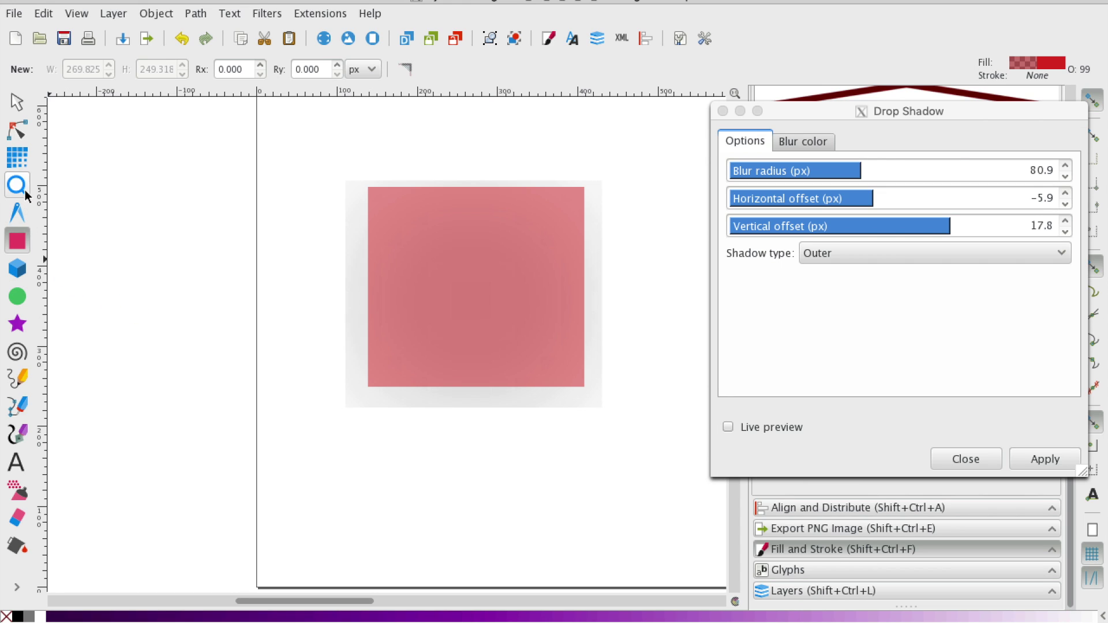
# Step: Draw a closed five-cornered polygon left of the rectangle with the Bezier tool
pyautogui.click(17, 411)
pyautogui.click(222, 270)
pyautogui.click(147, 341)
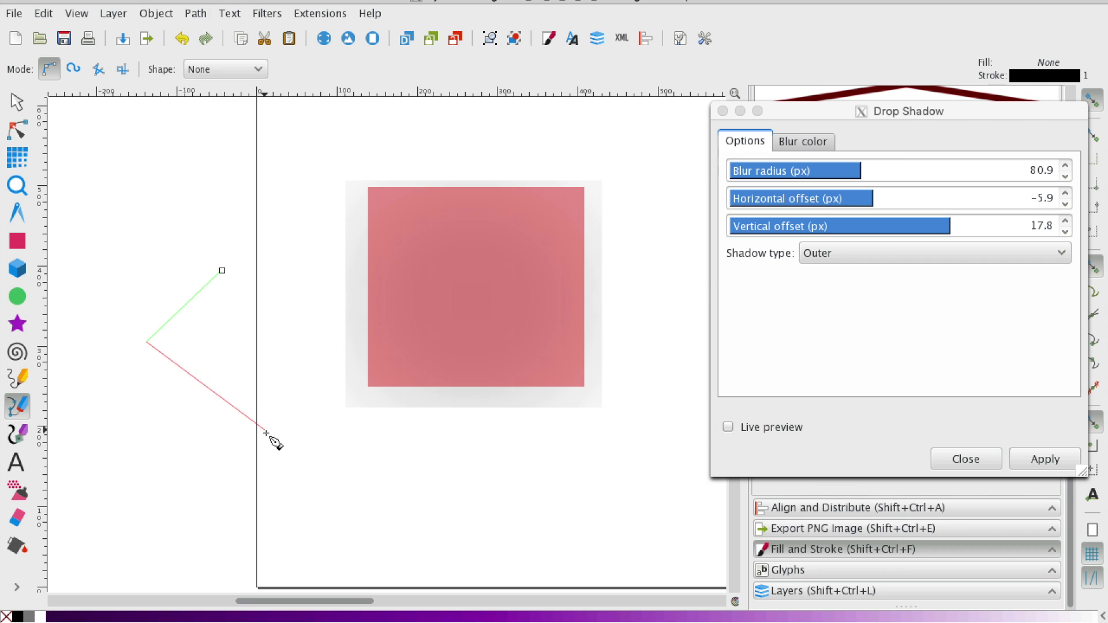
pyautogui.click(265, 431)
pyautogui.click(298, 351)
pyautogui.click(310, 243)
pyautogui.click(222, 270)
# Step: Give the polygon a flat pink fill and no stroke
pyautogui.press('s')
pyautogui.hotkey('ctrl', 'shift', 'f')
pyautogui.click(800, 177)
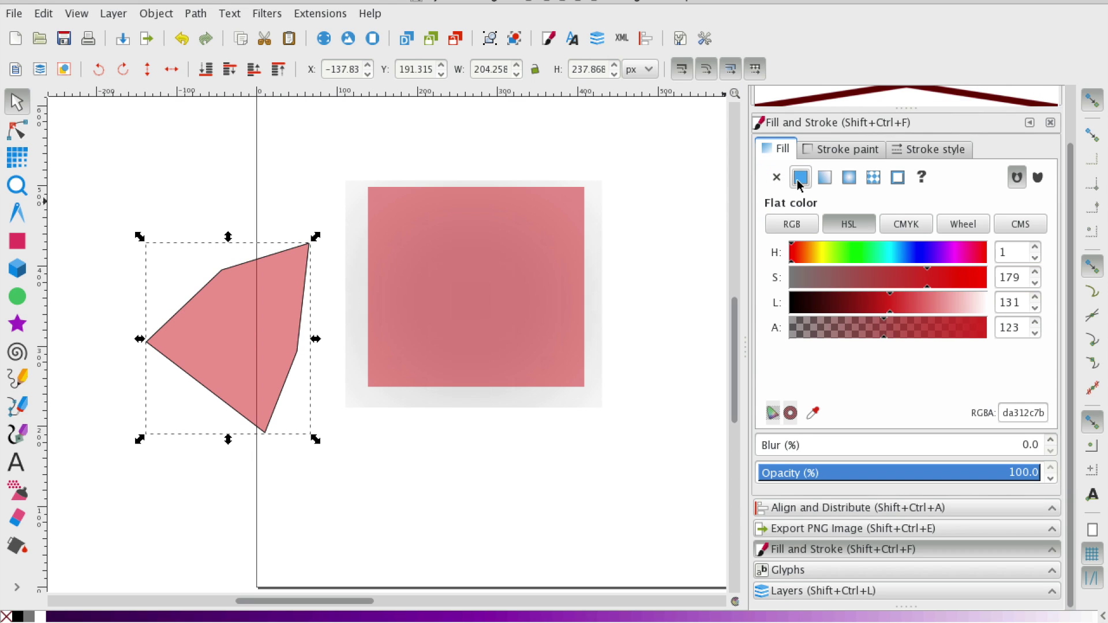
pyautogui.click(847, 152)
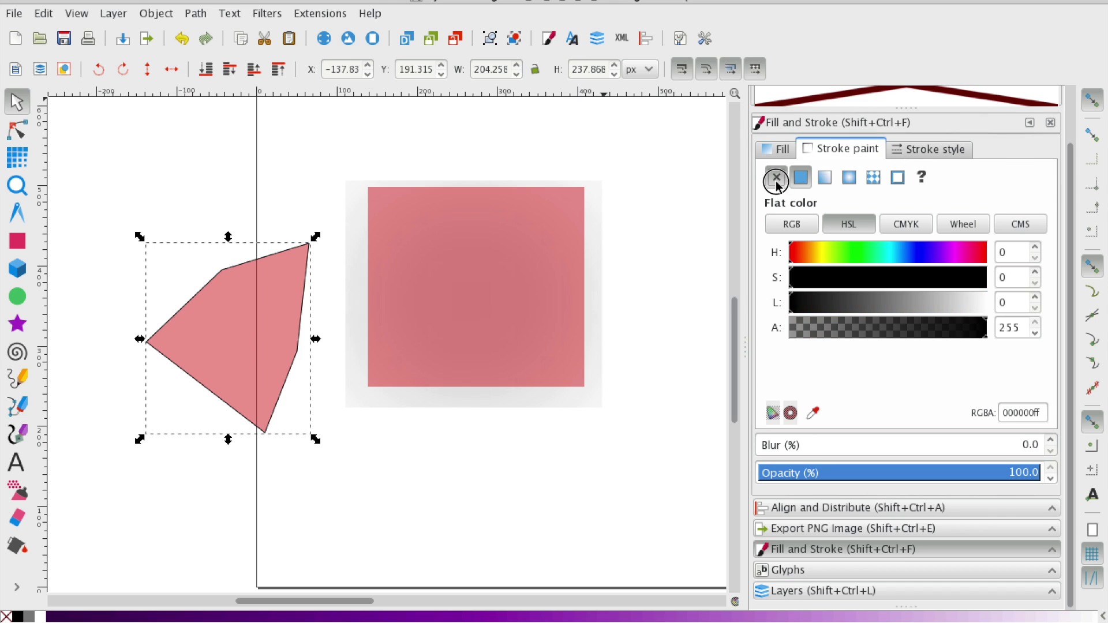
pyautogui.click(777, 177)
pyautogui.click(272, 20)
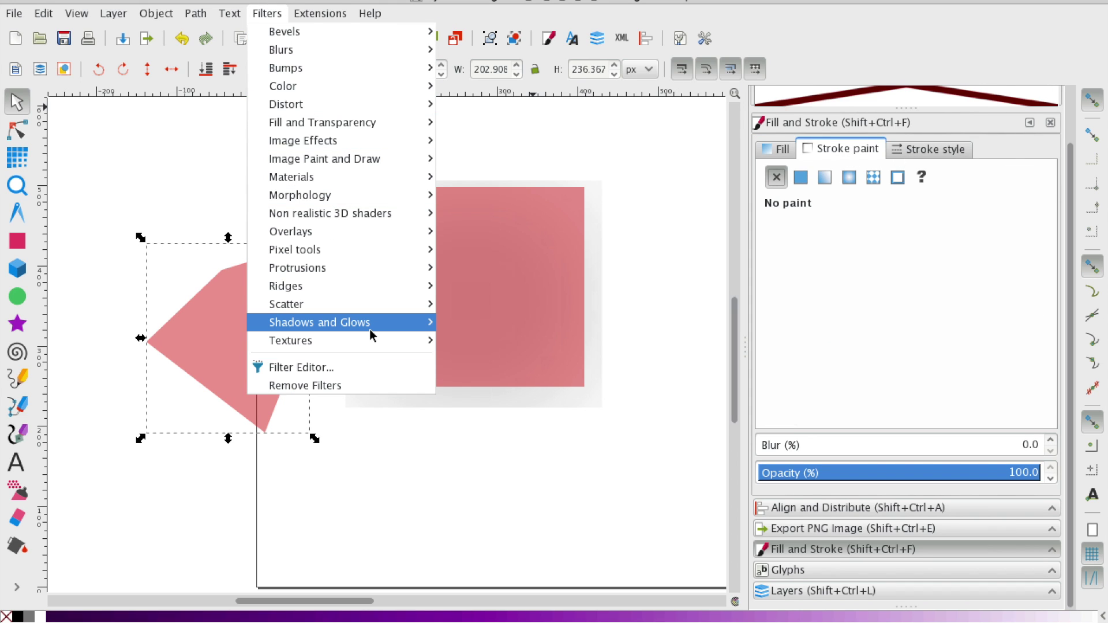
# Step: Live-preview a Drop Shadow on the polygon and reduce its blur radius to 13.3
pyautogui.moveTo(369, 329)
pyautogui.click(480, 359)
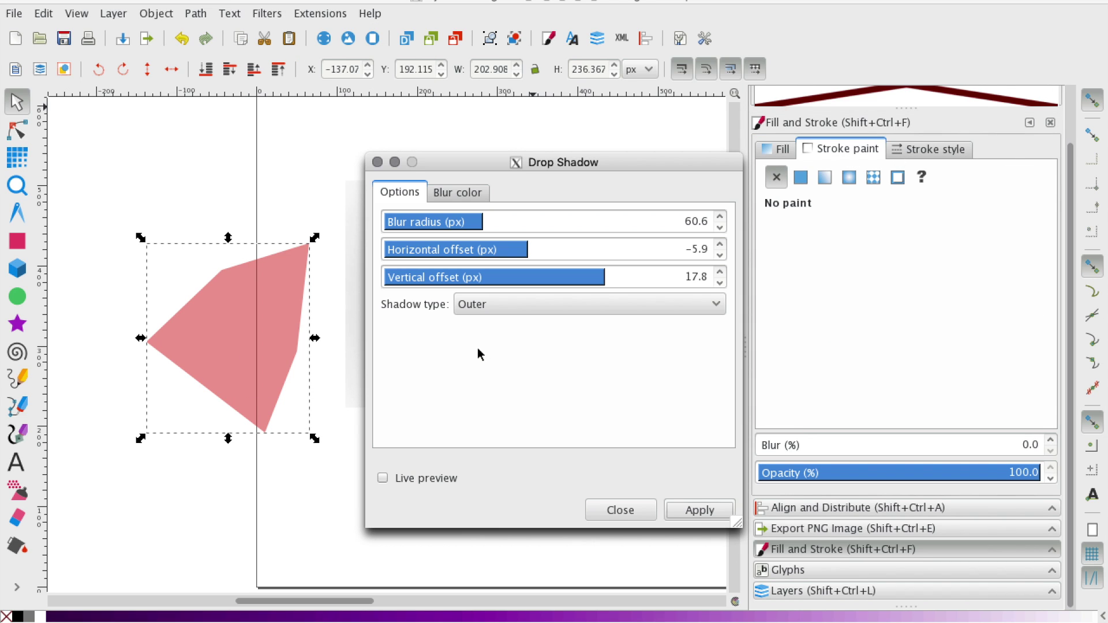
pyautogui.click(382, 478)
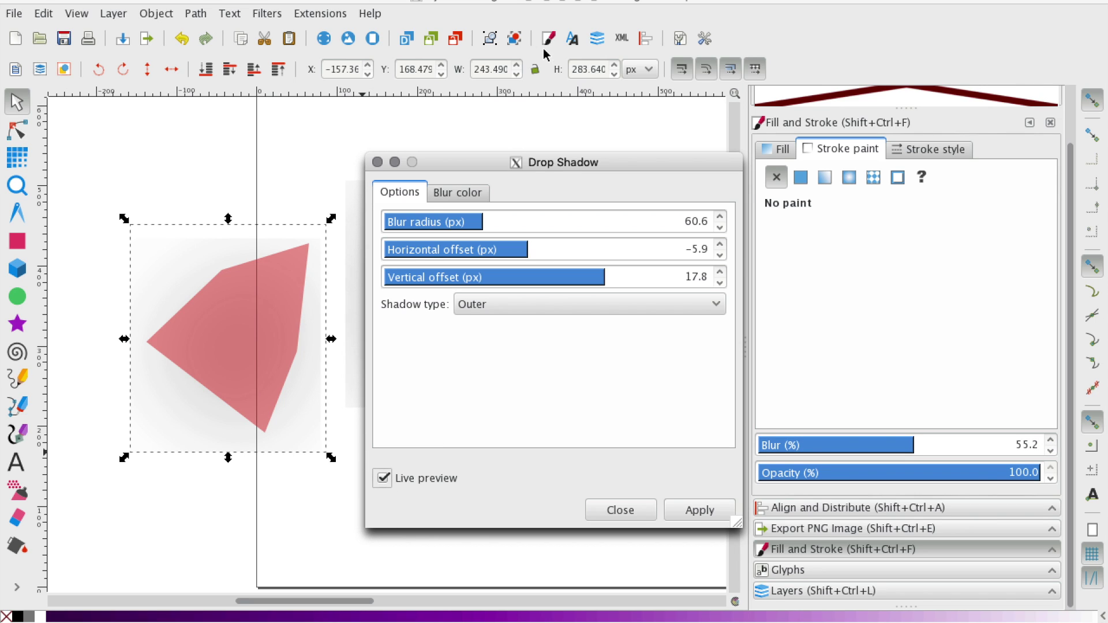
pyautogui.moveTo(550, 164); pyautogui.dragTo(872, 137)
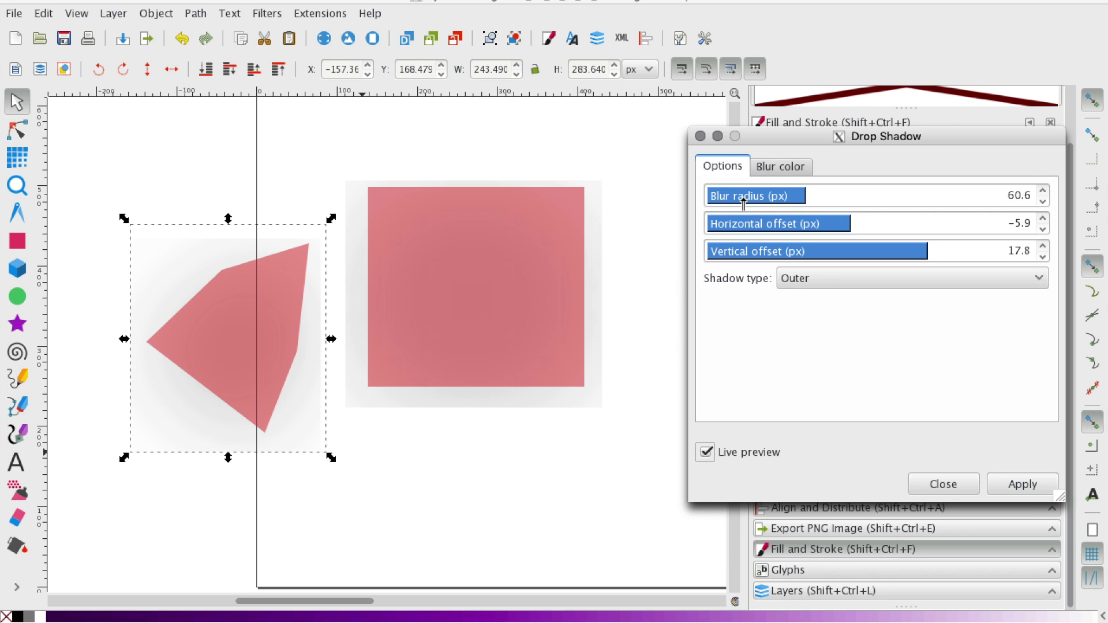
pyautogui.moveTo(743, 199); pyautogui.dragTo(719, 199)
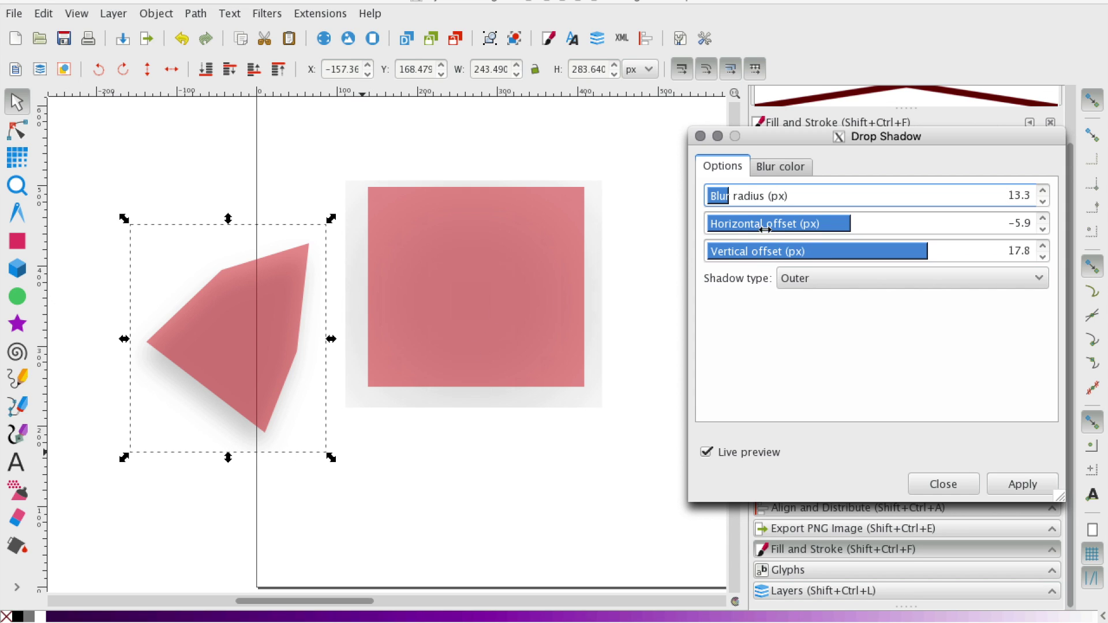
# Step: Set the polygon shadow's offsets to 2.7 horizontal and −14.6 vertical
pyautogui.click(744, 231)
pyautogui.moveTo(792, 230); pyautogui.dragTo(879, 225)
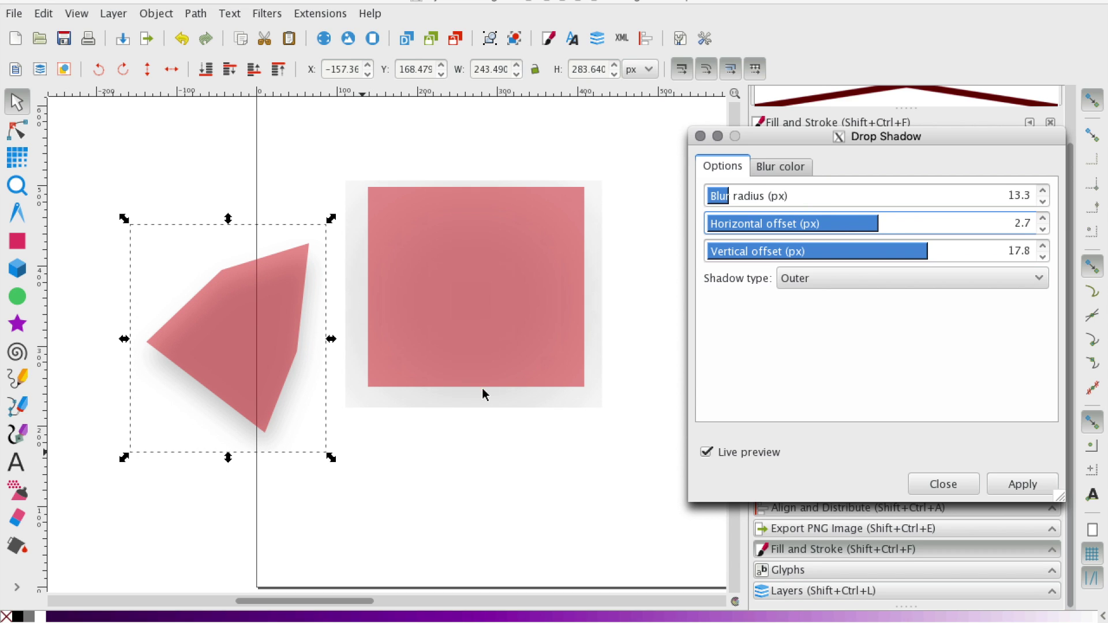
pyautogui.click(760, 252)
pyautogui.click(804, 252)
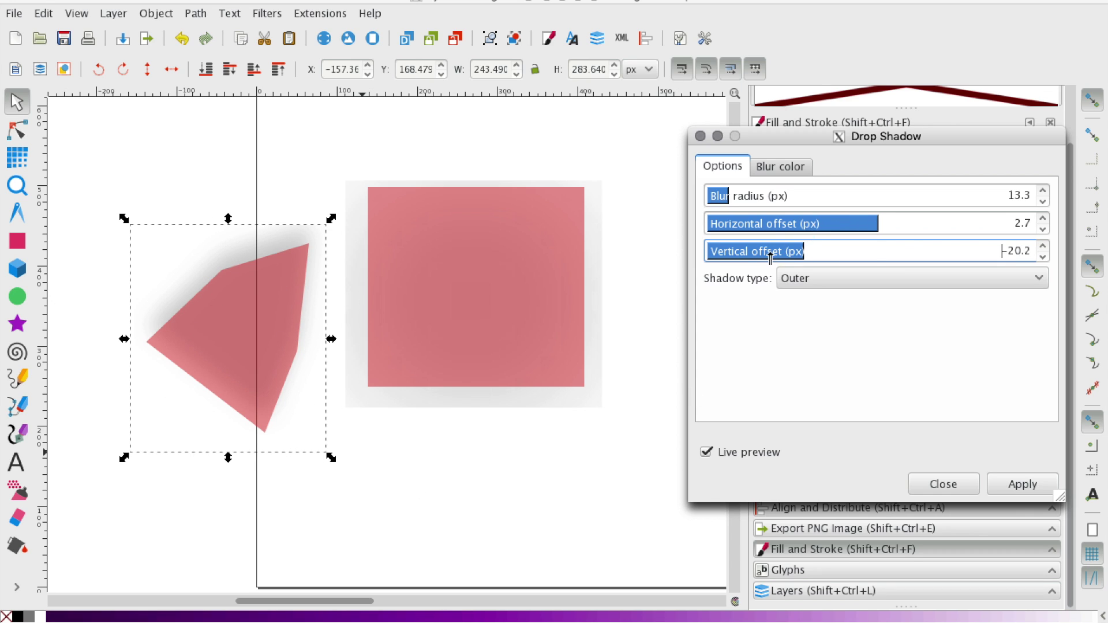
pyautogui.click(748, 253)
pyautogui.click(824, 253)
pyautogui.click(819, 278)
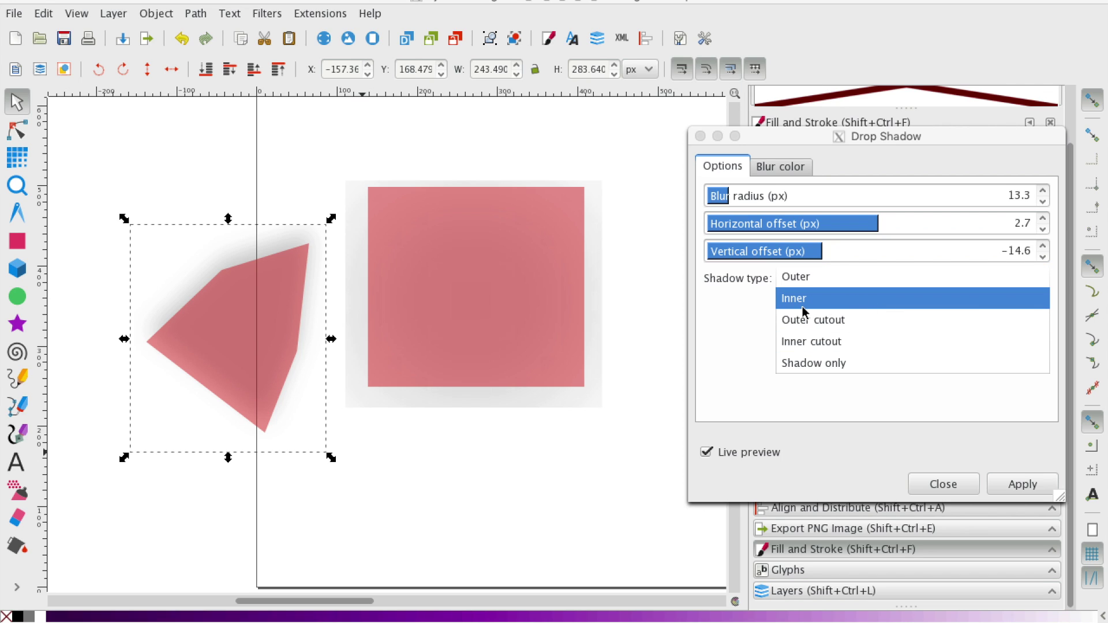
pyautogui.click(805, 300)
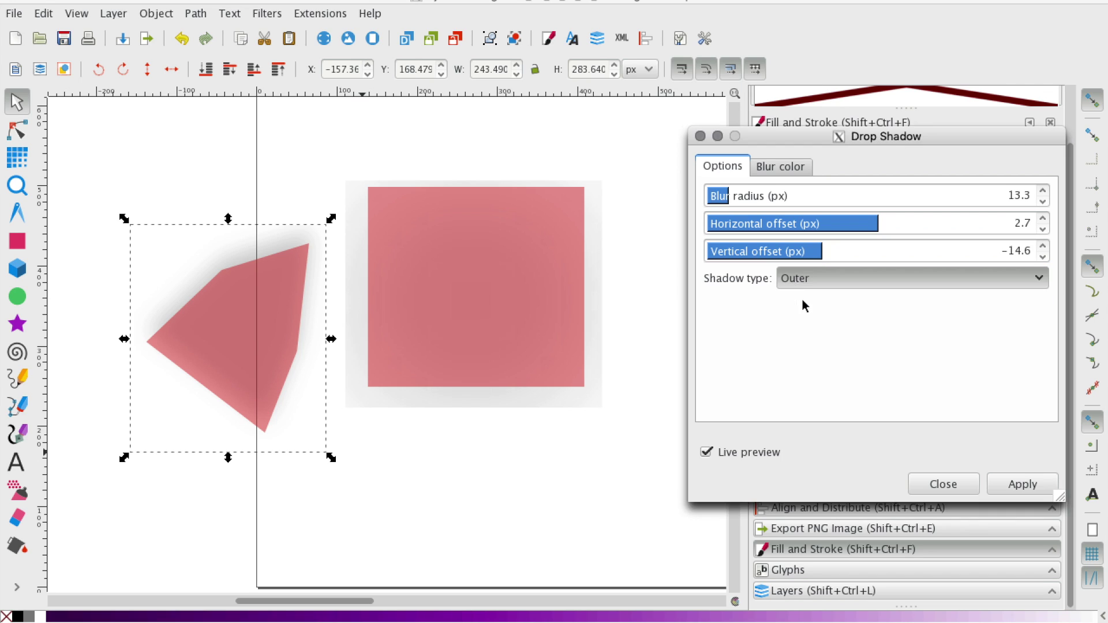
pyautogui.click(808, 287)
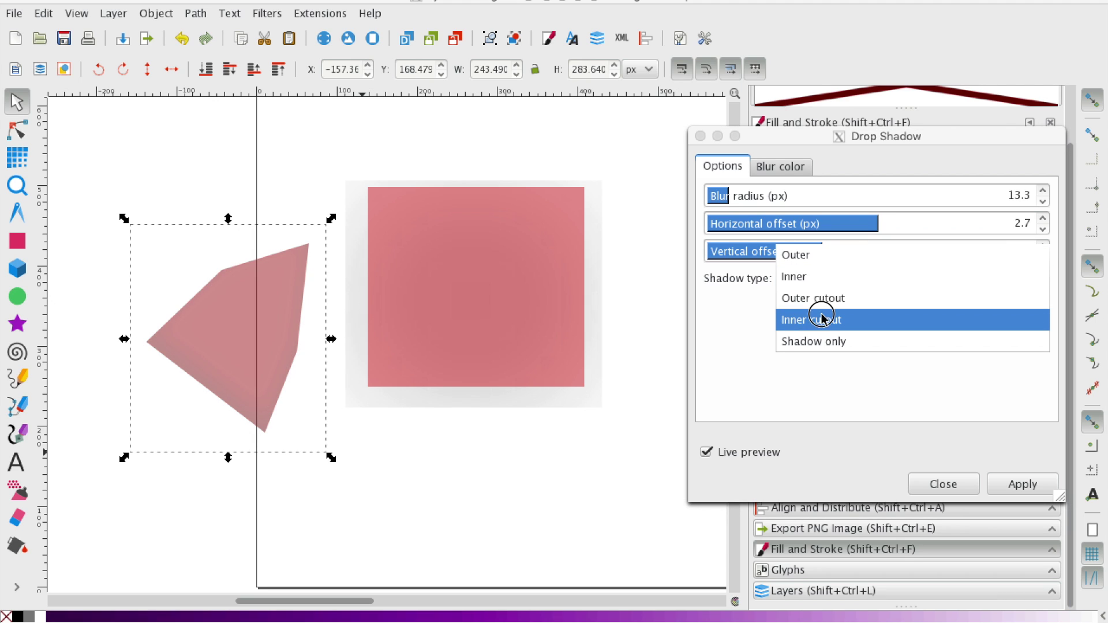
pyautogui.click(821, 316)
pyautogui.click(820, 288)
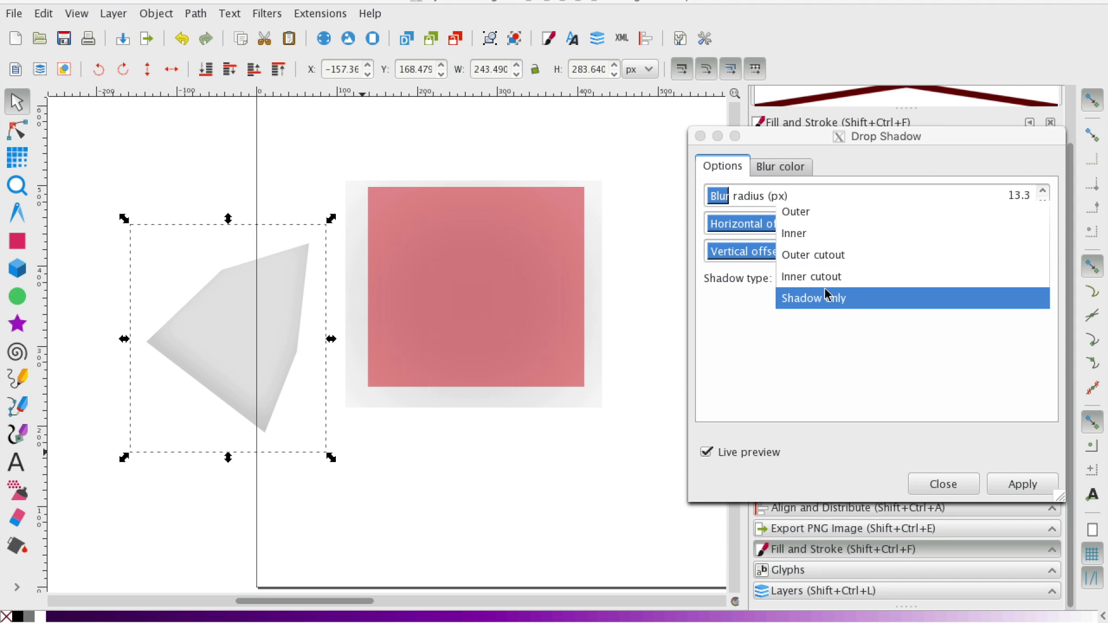
pyautogui.click(826, 297)
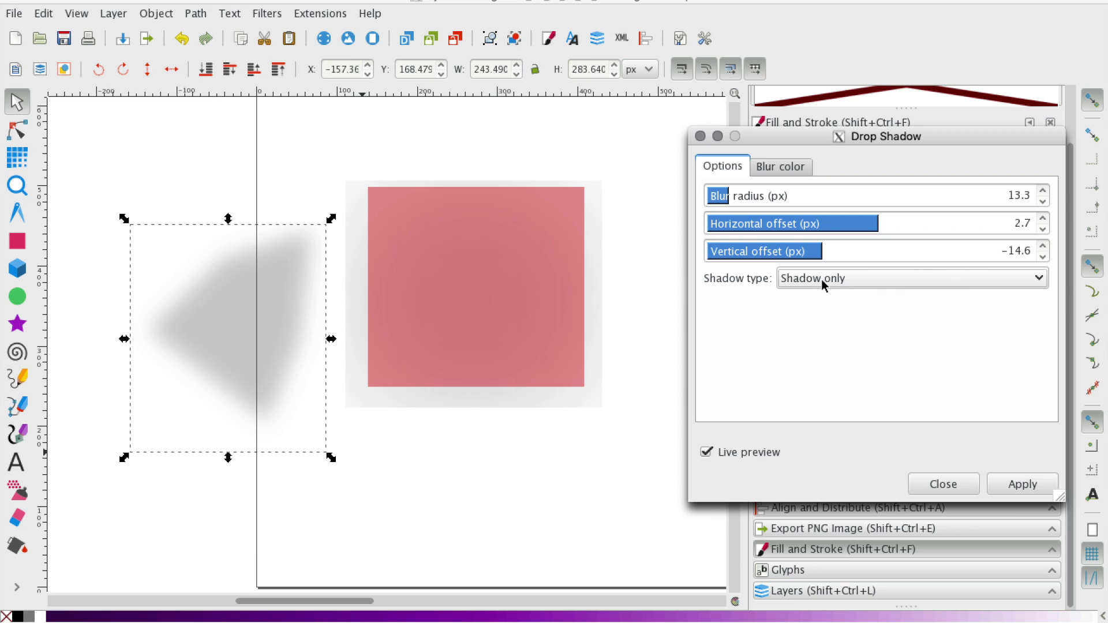
pyautogui.click(823, 281)
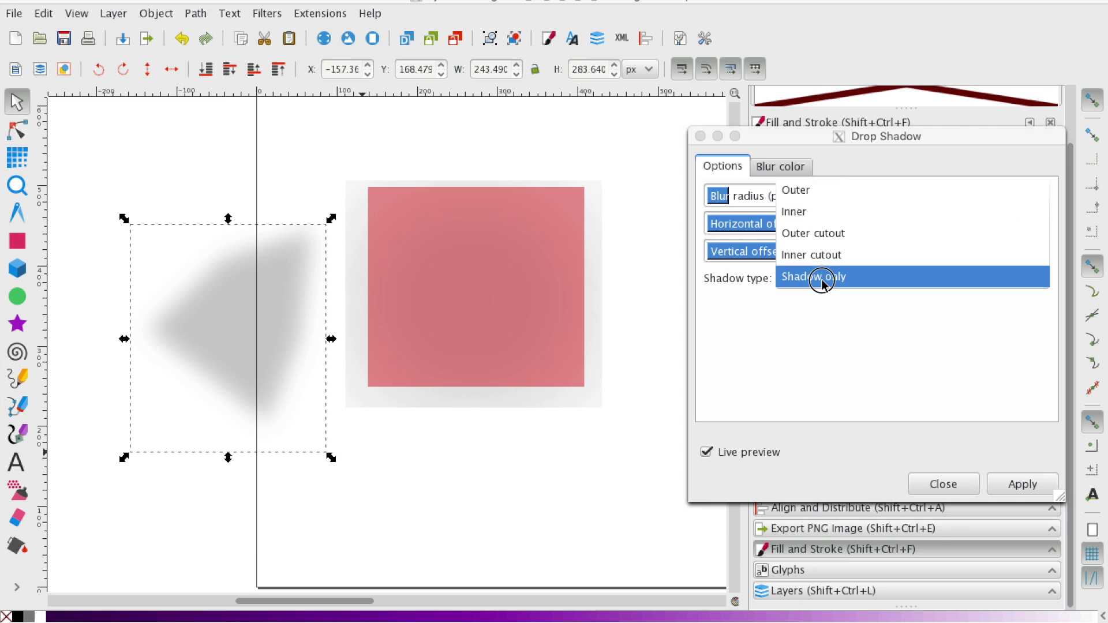
pyautogui.click(819, 193)
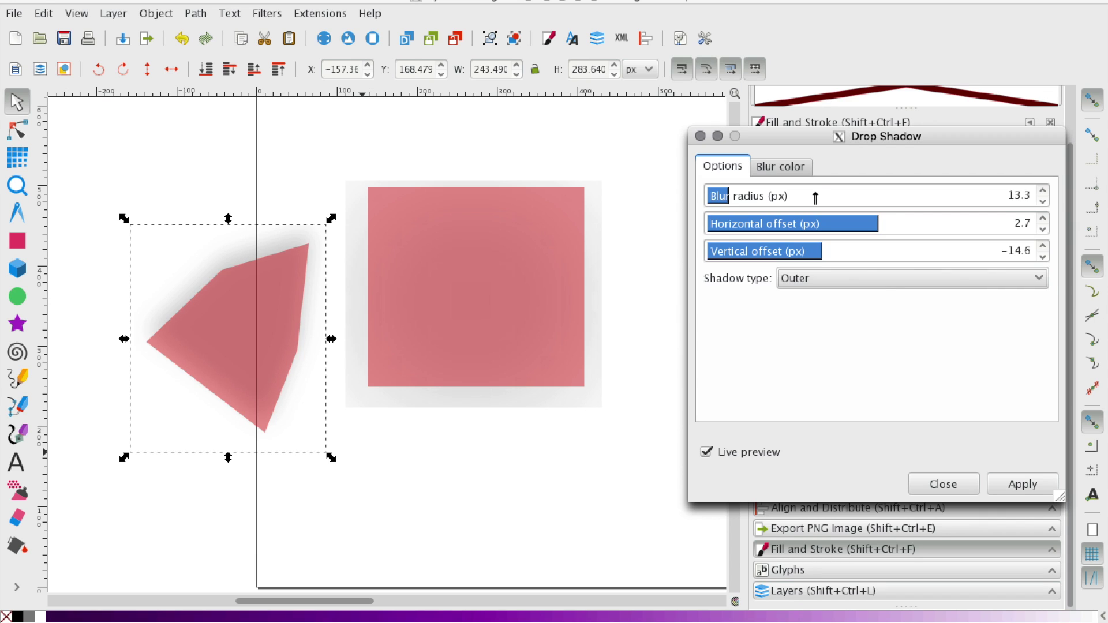
# Step: Adjust the polygon shadow offsets to 27.7 horizontal and 18.1 vertical, casting it down-right
pyautogui.click(764, 229)
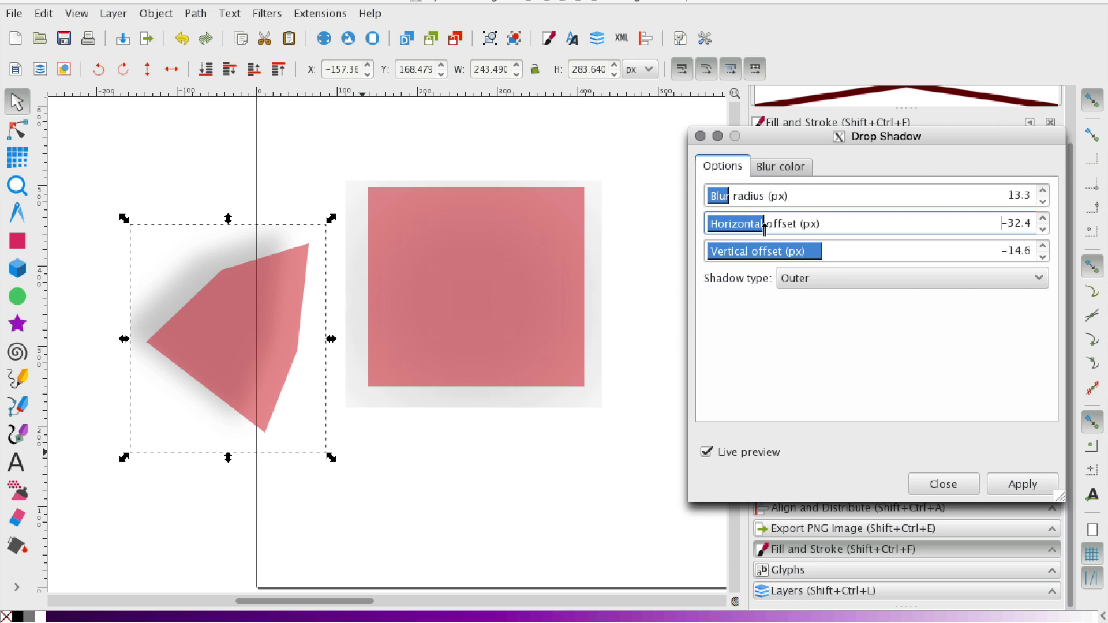
pyautogui.click(807, 224)
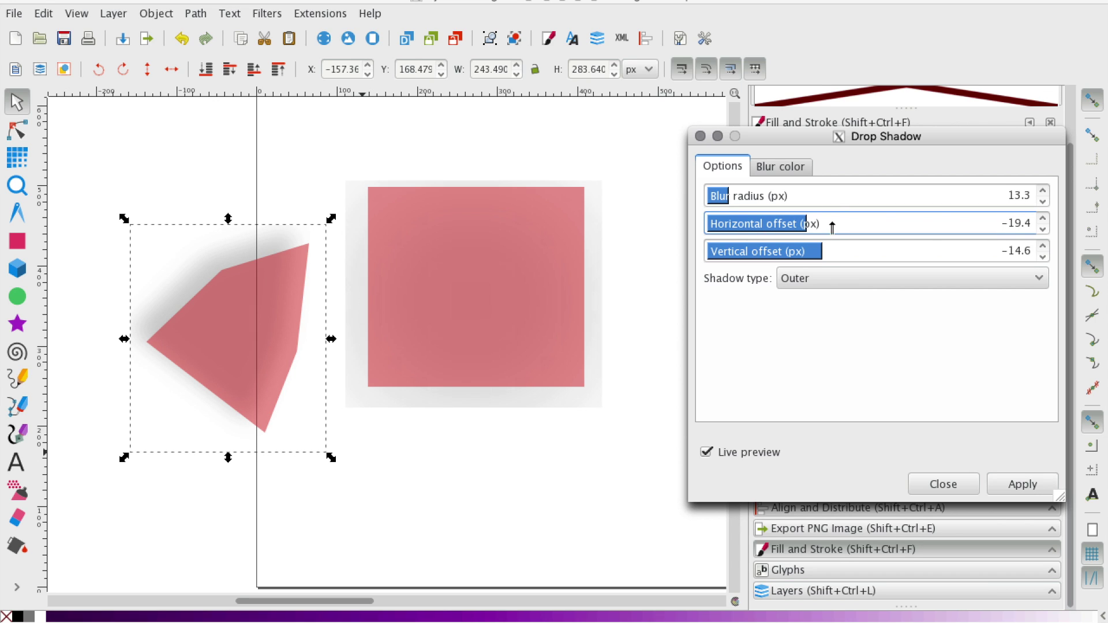
pyautogui.click(832, 225)
pyautogui.click(885, 224)
pyautogui.click(921, 224)
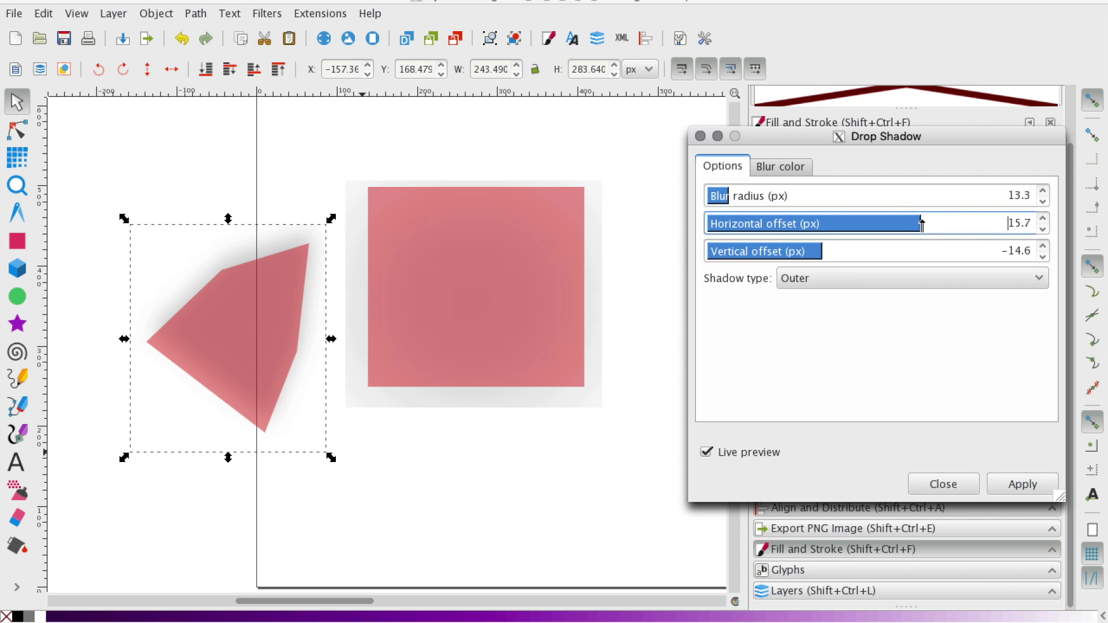
pyautogui.click(960, 224)
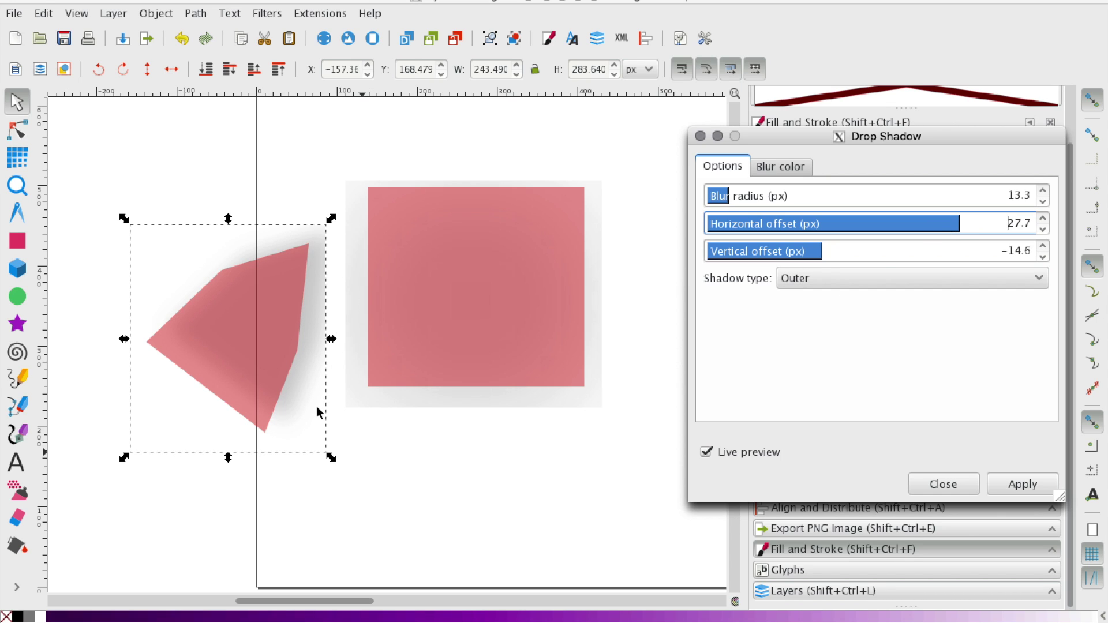
pyautogui.click(771, 251)
pyautogui.click(757, 251)
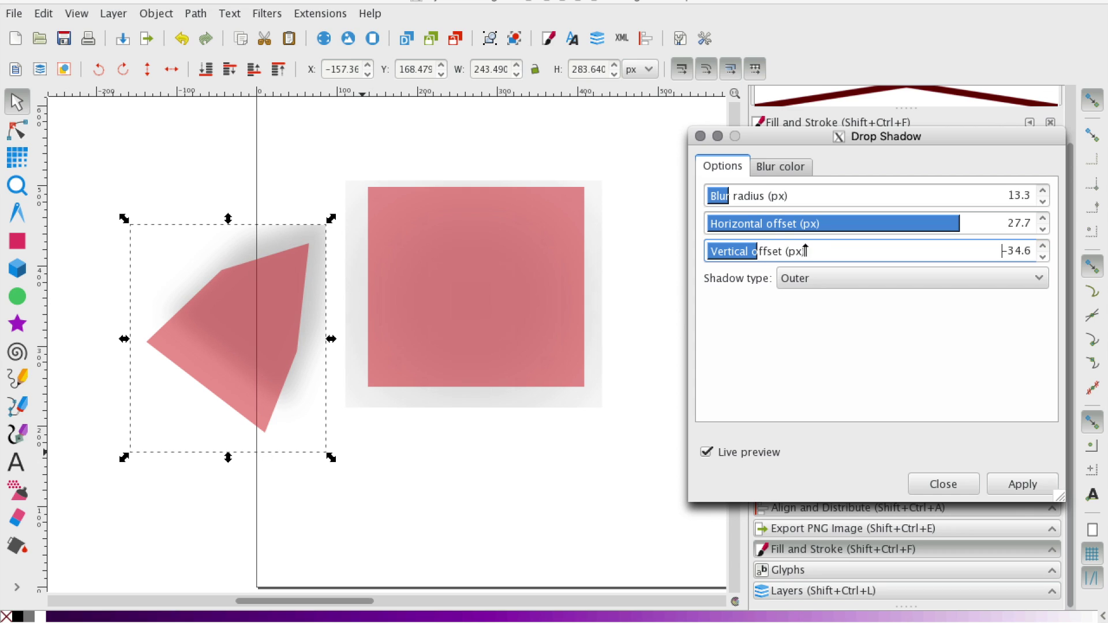
pyautogui.click(824, 251)
pyautogui.moveTo(870, 252); pyautogui.dragTo(930, 254)
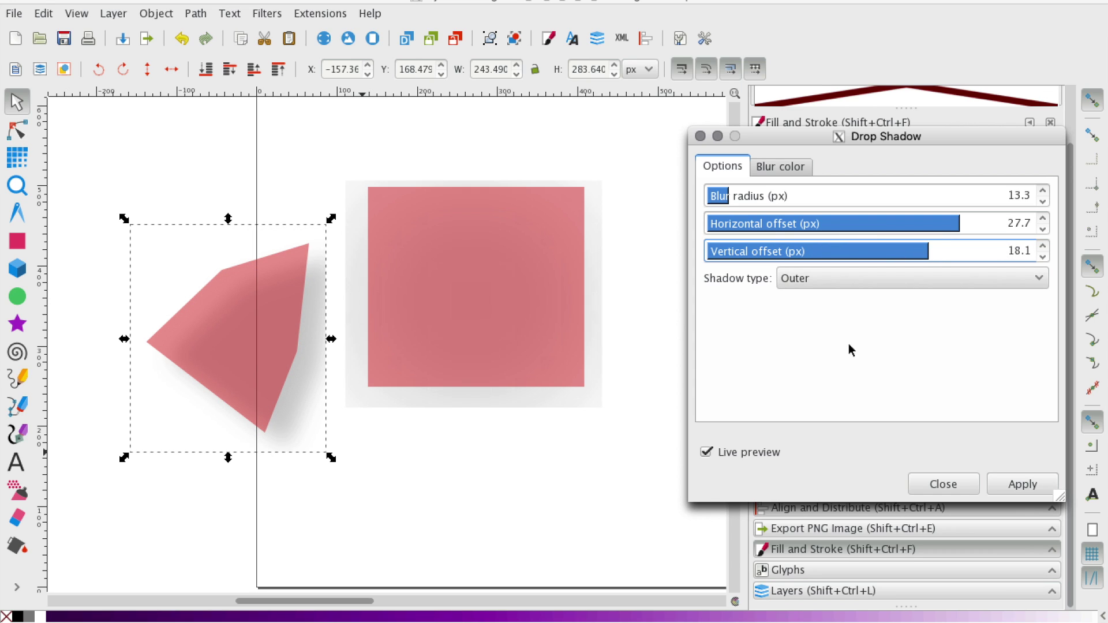
# Step: Apply the Drop Shadow, then raise the polygon's fill alpha to 255 (da312cff)
pyautogui.click(1031, 483)
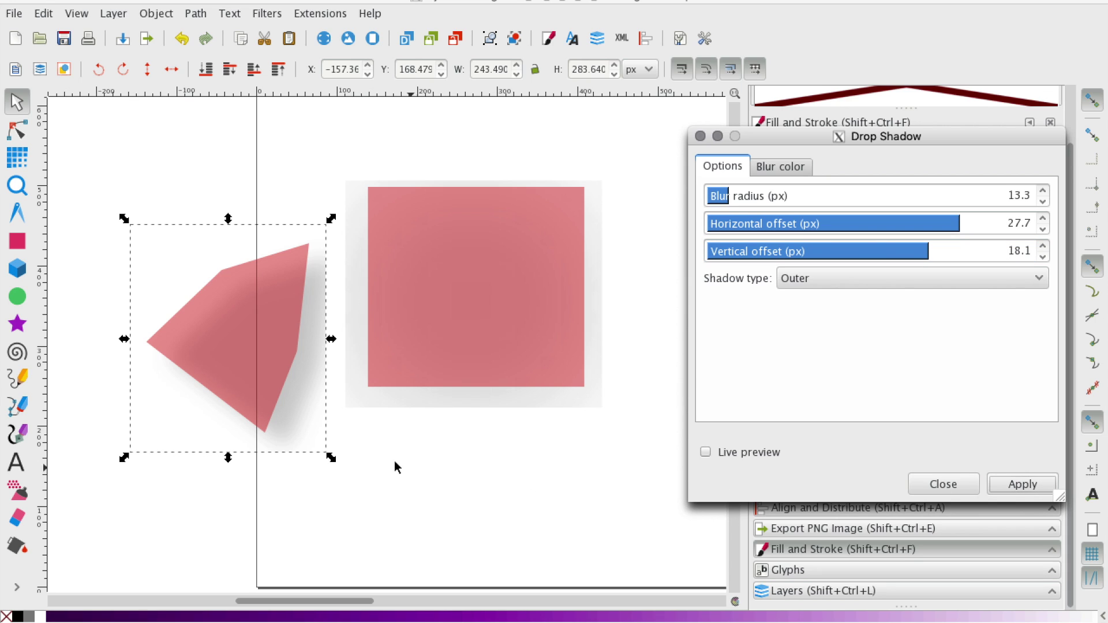
pyautogui.click(961, 482)
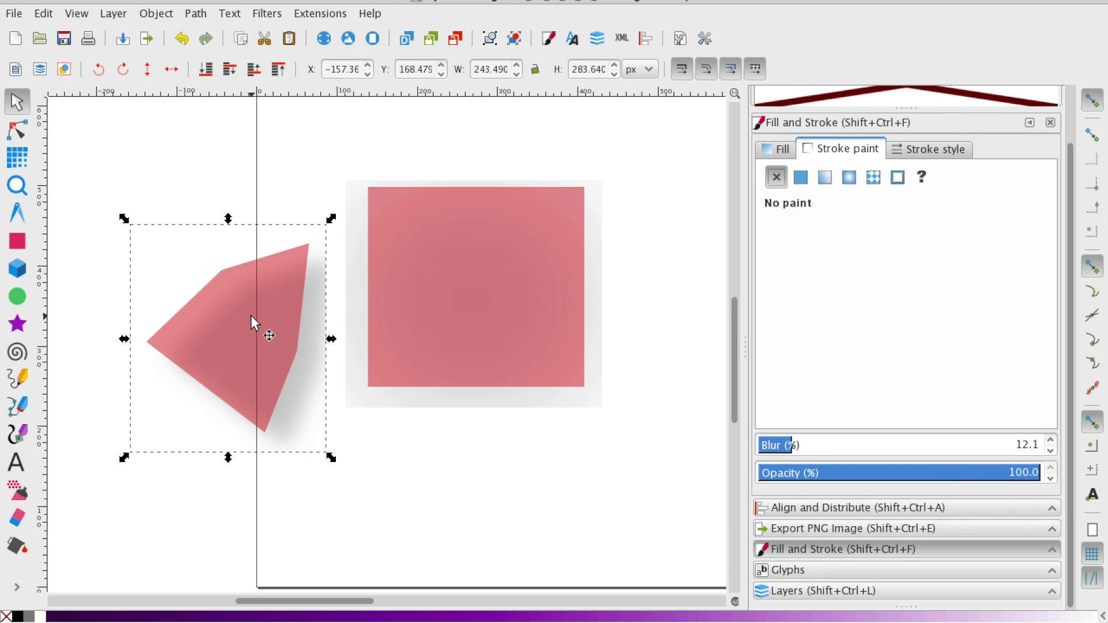
pyautogui.click(201, 349)
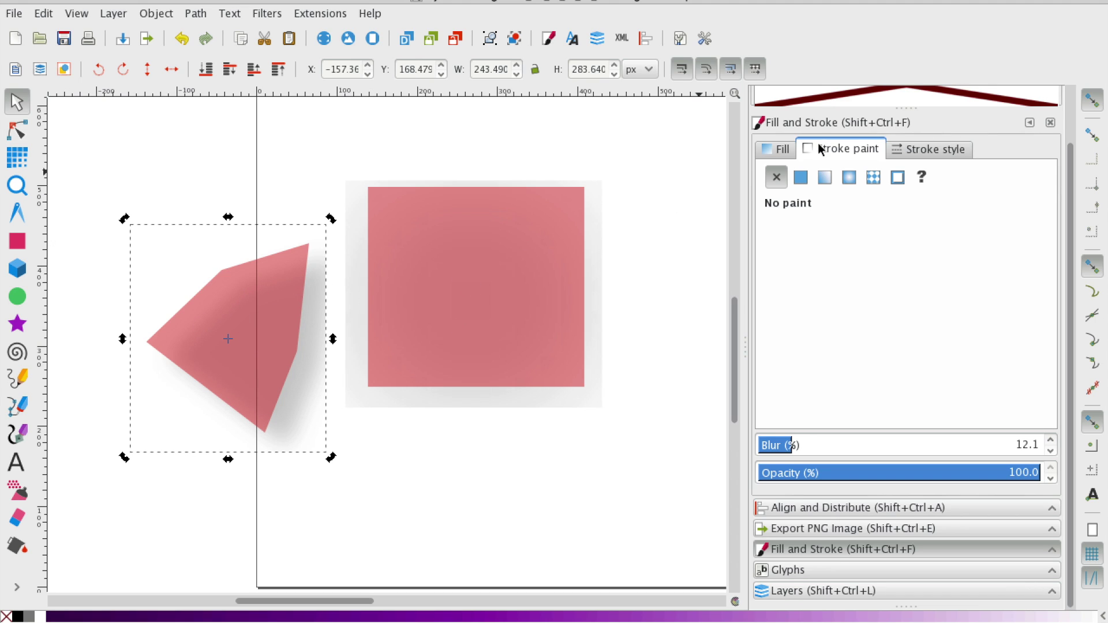
pyautogui.click(769, 157)
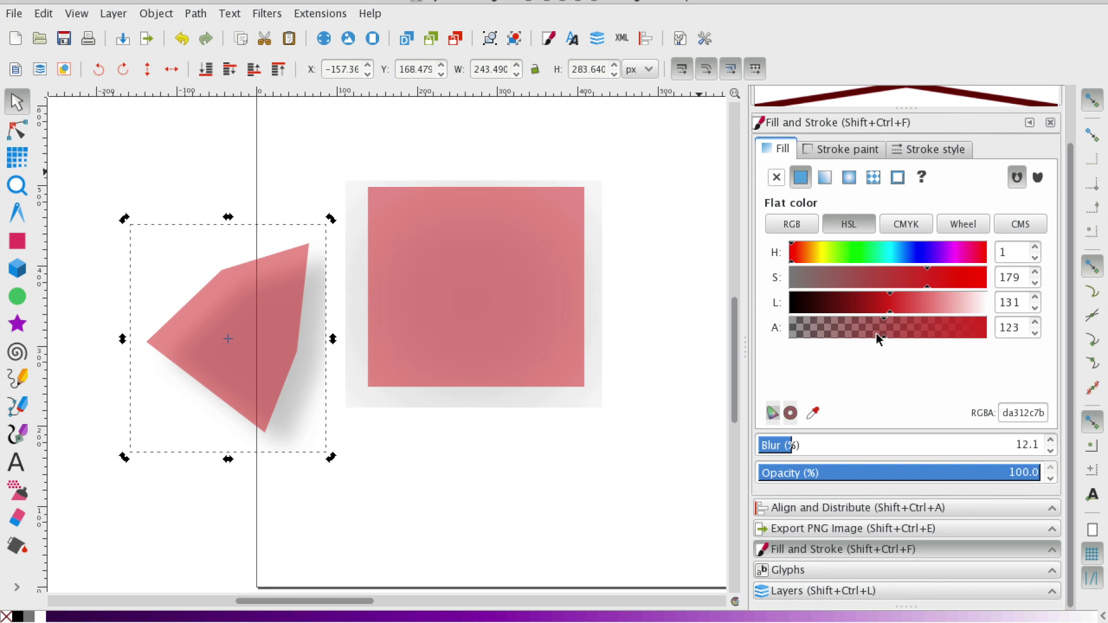
pyautogui.moveTo(883, 335); pyautogui.dragTo(926, 337)
pyautogui.moveTo(1002, 338); pyautogui.dragTo(1051, 329)
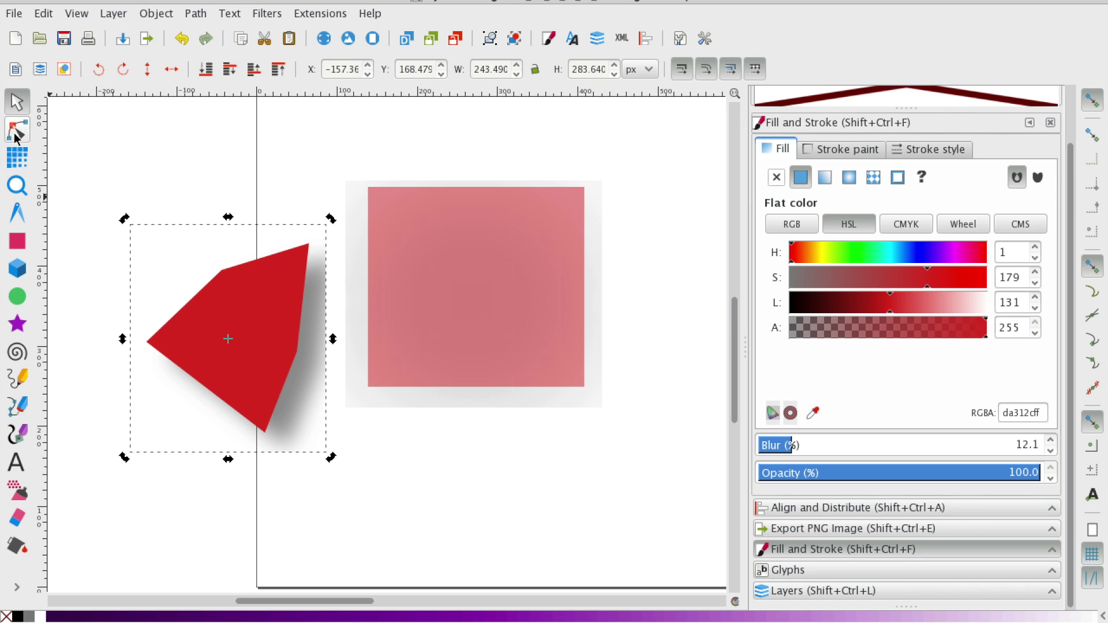
# Step: Drag the red polygon up and left to X −196.21, Y 224.602
pyautogui.click(141, 155)
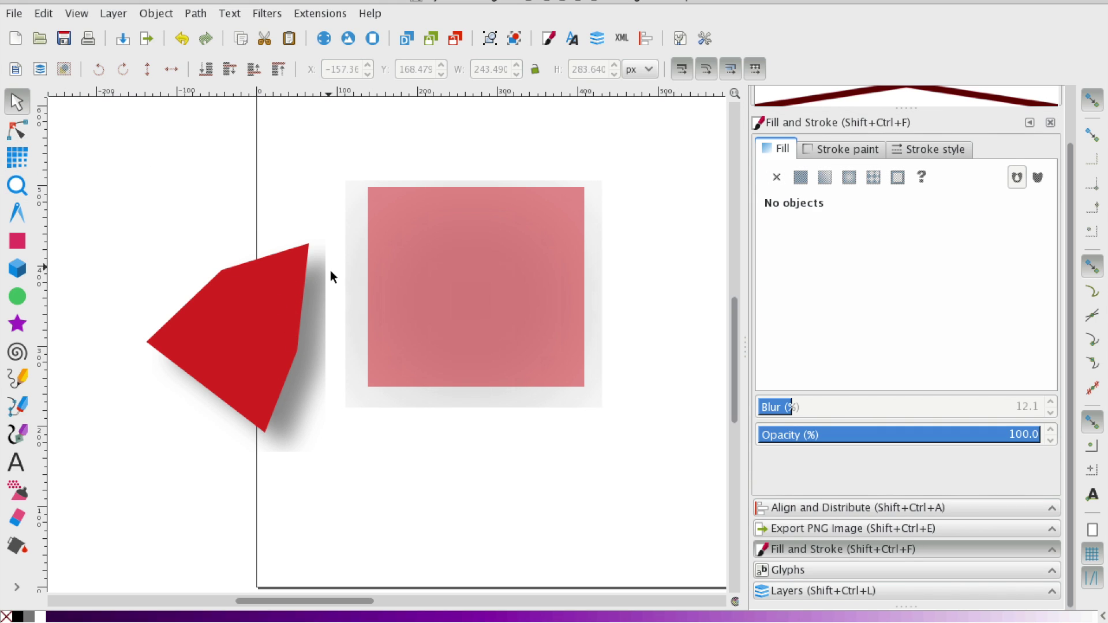
pyautogui.click(248, 384)
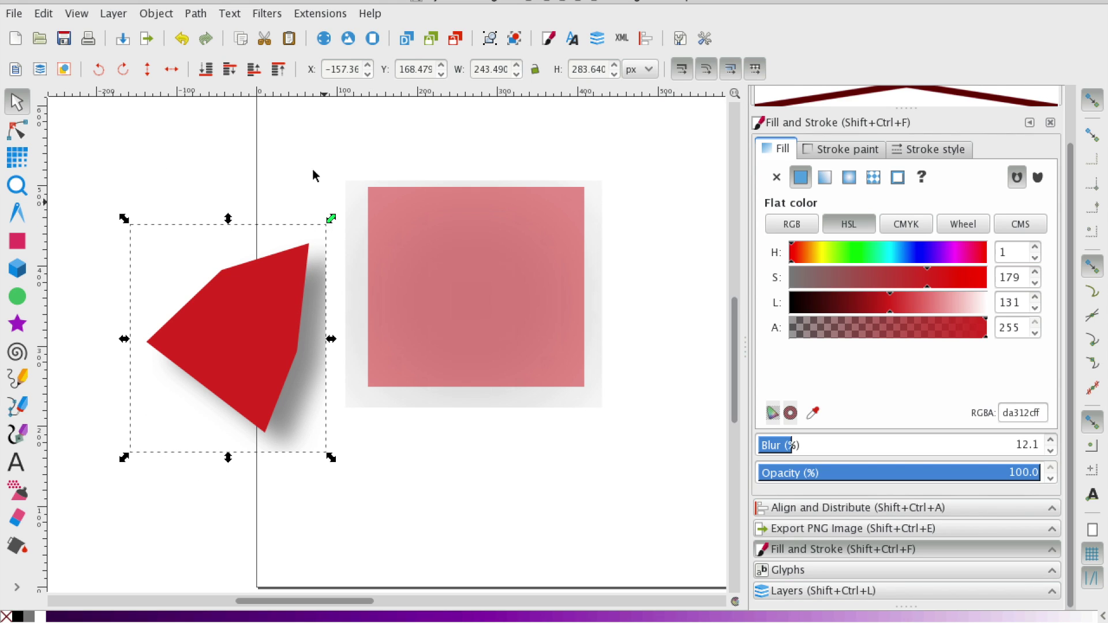
pyautogui.press('Escape')
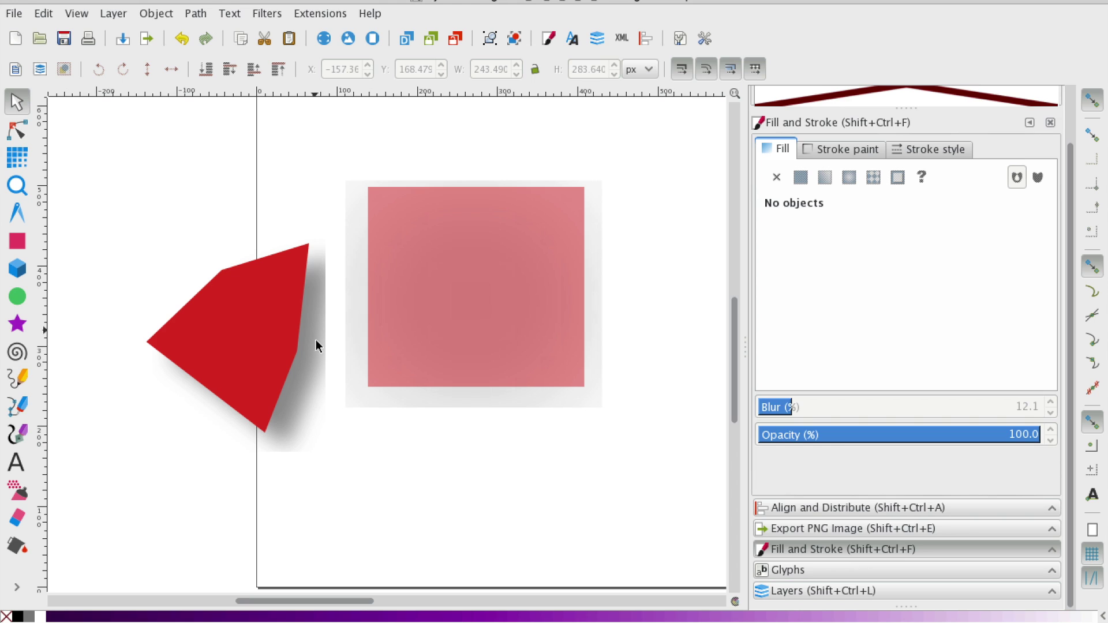
pyautogui.moveTo(241, 354); pyautogui.dragTo(212, 309)
# Step: With the Node tool, drag the top-right node outward and the right-side node up and inward
pyautogui.click(26, 132)
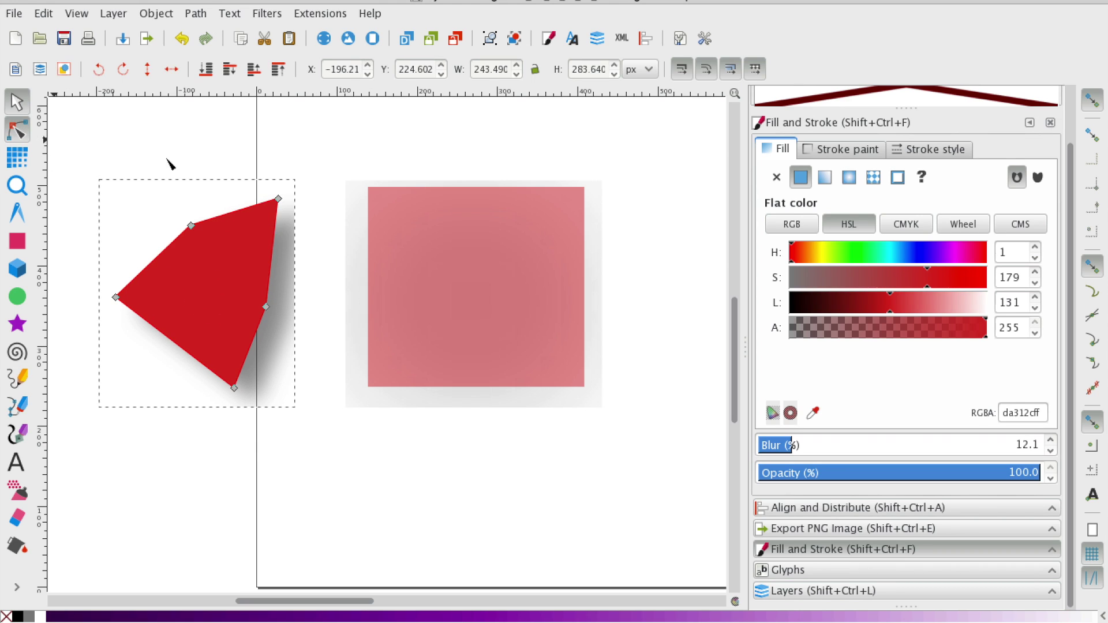
pyautogui.moveTo(280, 202); pyautogui.dragTo(311, 226)
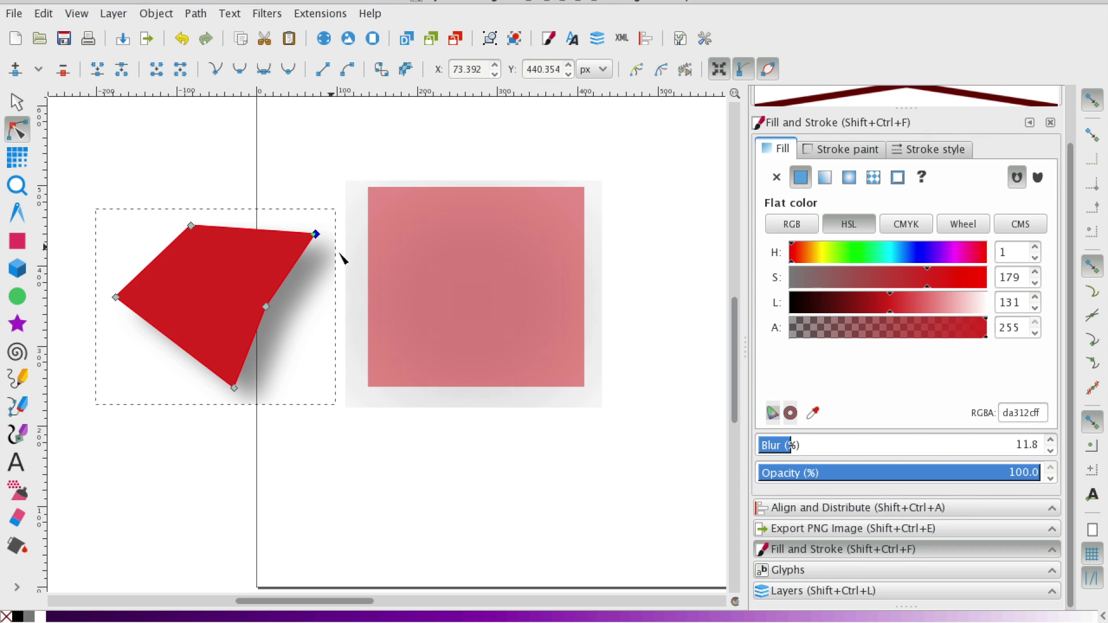
pyautogui.moveTo(266, 306); pyautogui.dragTo(243, 295)
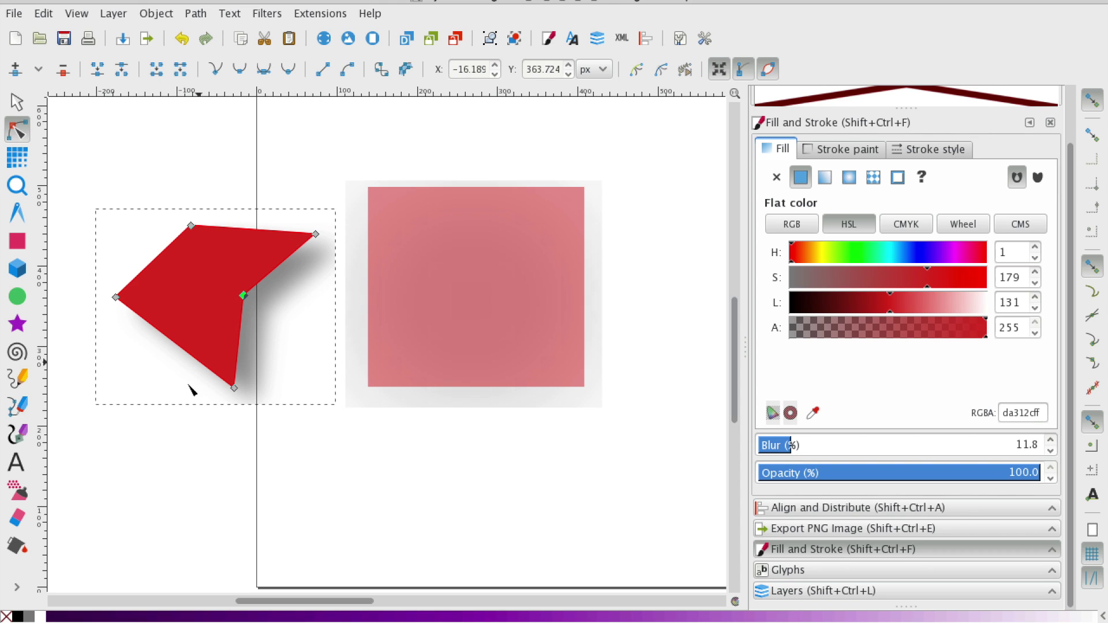